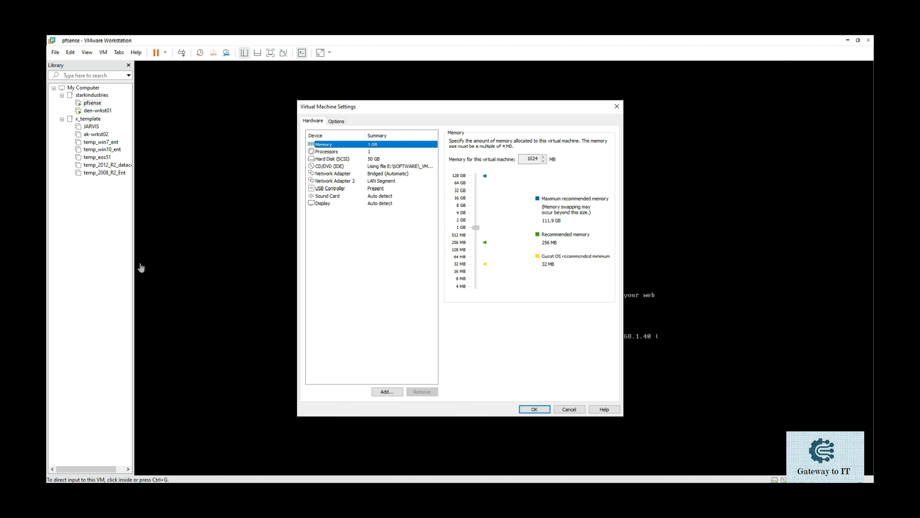
# Step: Check the current VM's two network adapters' LAN segments, then close its settings without changes
pyautogui.click(354, 174)
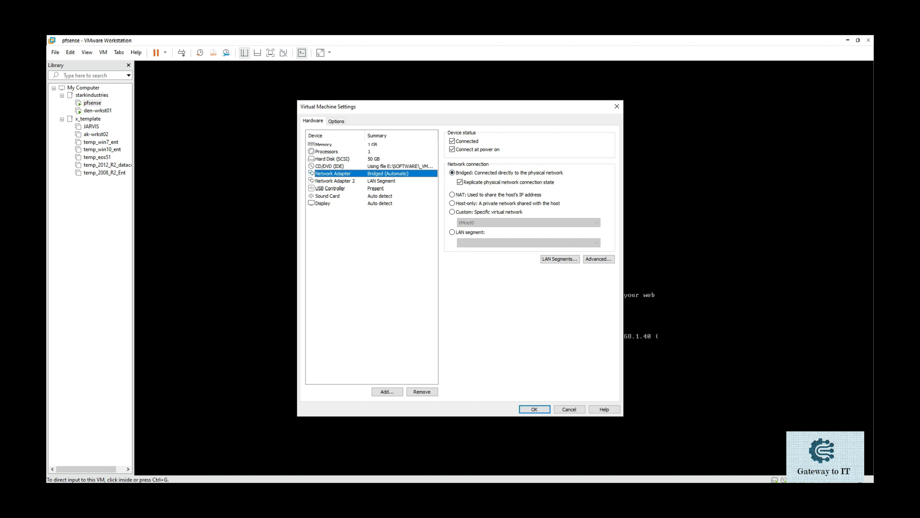
pyautogui.click(335, 181)
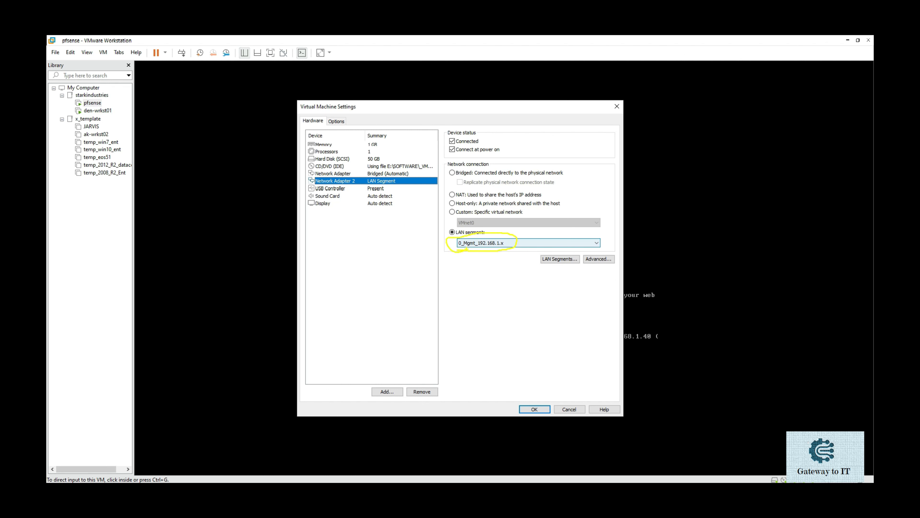
pyautogui.press('Escape')
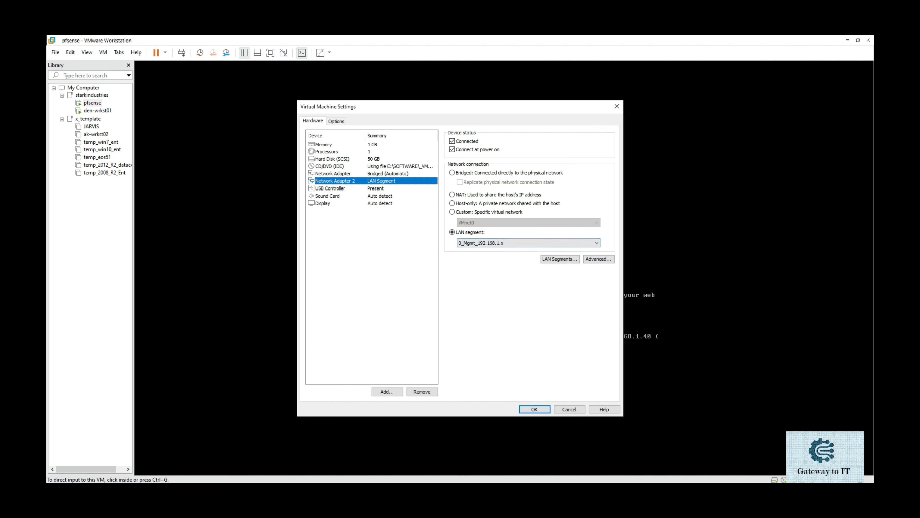
pyautogui.click(569, 409)
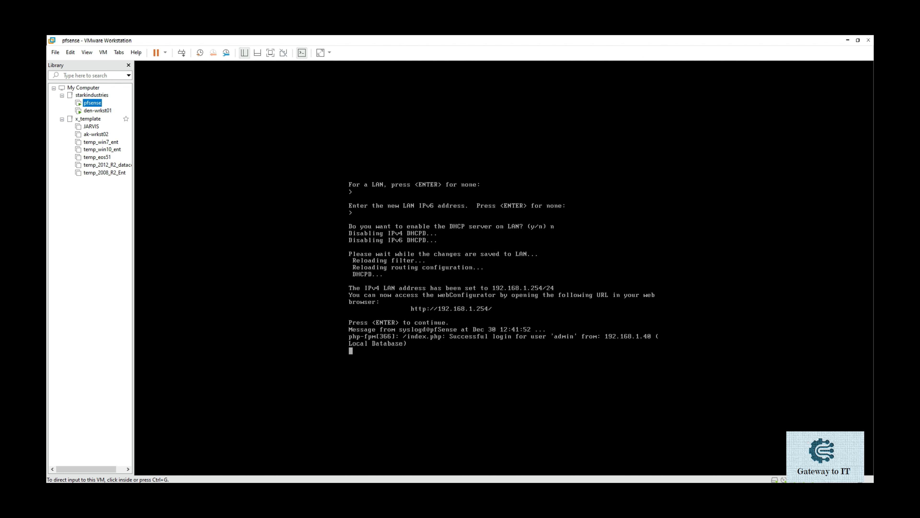
# Step: Switch to den-wrkst01 and verify its network adapter is on LAN segment 0_Mgmt_192.168.1.x
pyautogui.click(108, 111)
pyautogui.rightClick(109, 113)
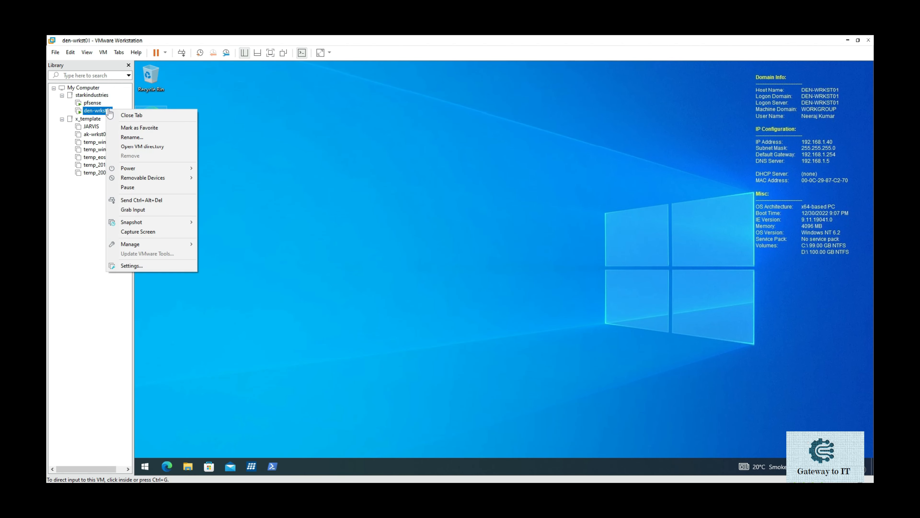
pyautogui.click(150, 265)
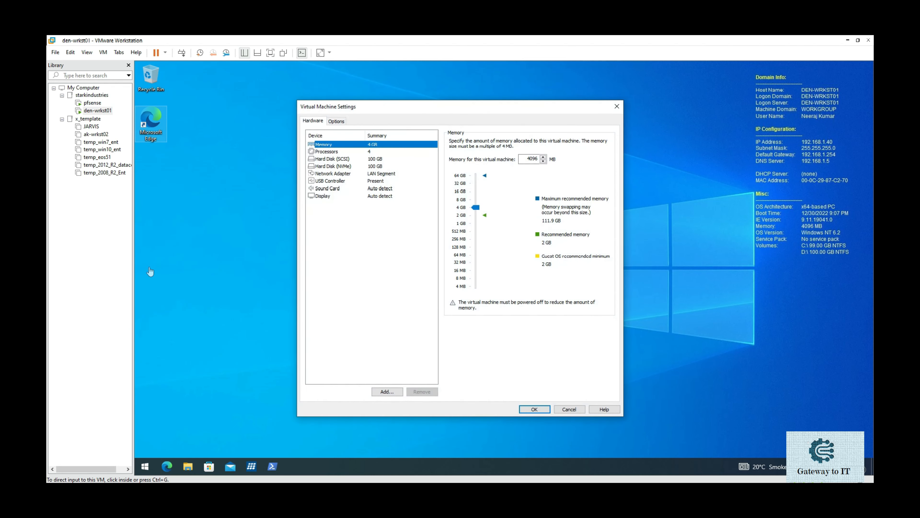
pyautogui.click(387, 174)
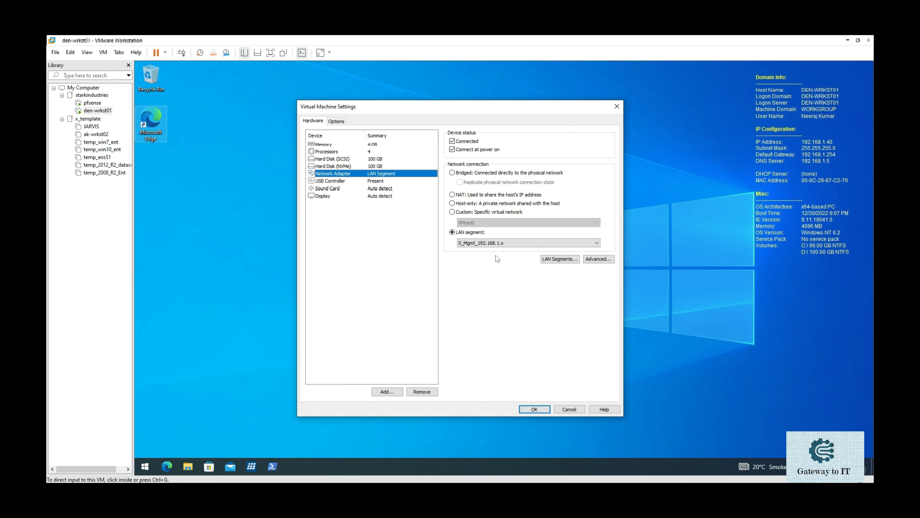
pyautogui.click(529, 409)
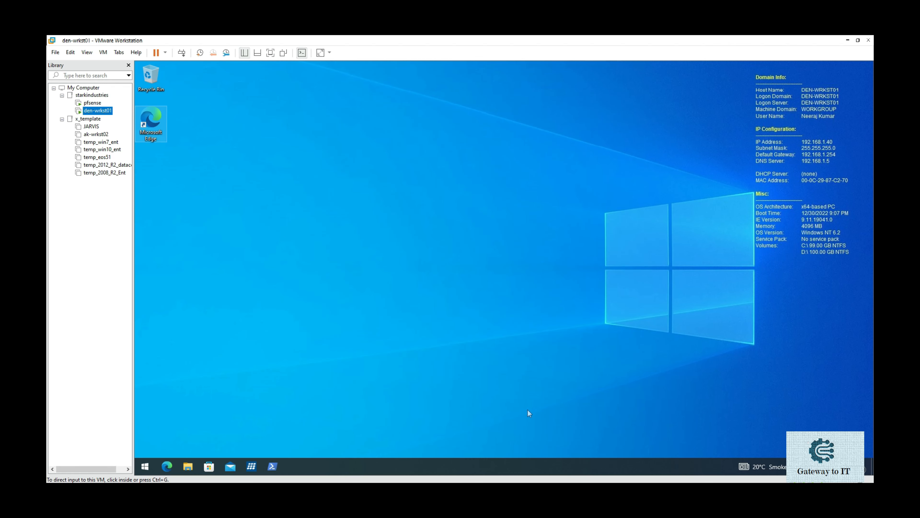
pyautogui.click(527, 409)
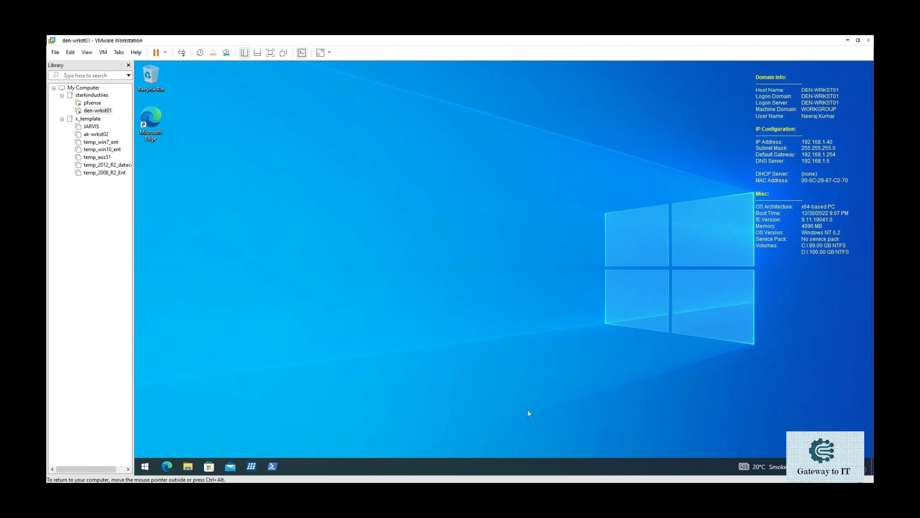
pyautogui.hotkey('ctrl', 'alt')
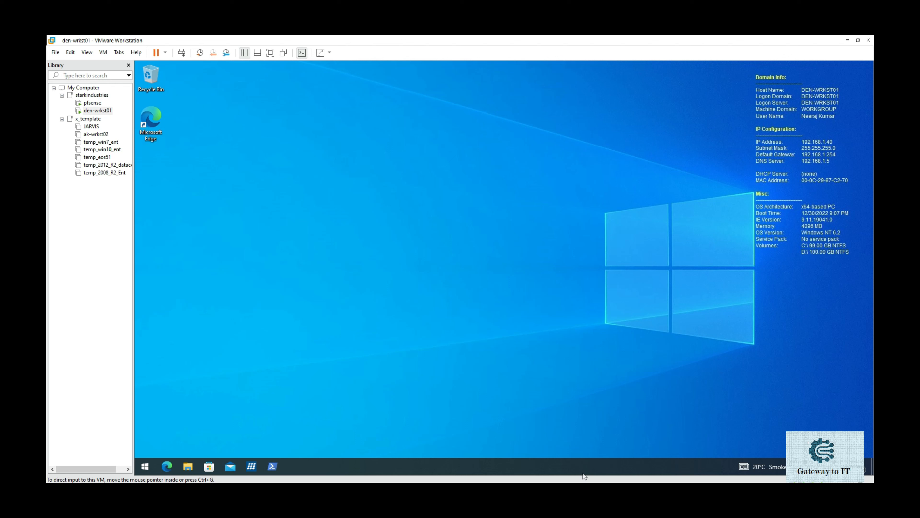
pyautogui.moveTo(797, 124); pyautogui.dragTo(767, 123)
pyautogui.moveTo(779, 184); pyautogui.dragTo(840, 186)
pyautogui.moveTo(860, 156)
pyautogui.mouseDown()
pyautogui.moveTo(845, 136)
pyautogui.moveTo(794, 126)
pyautogui.mouseUp()
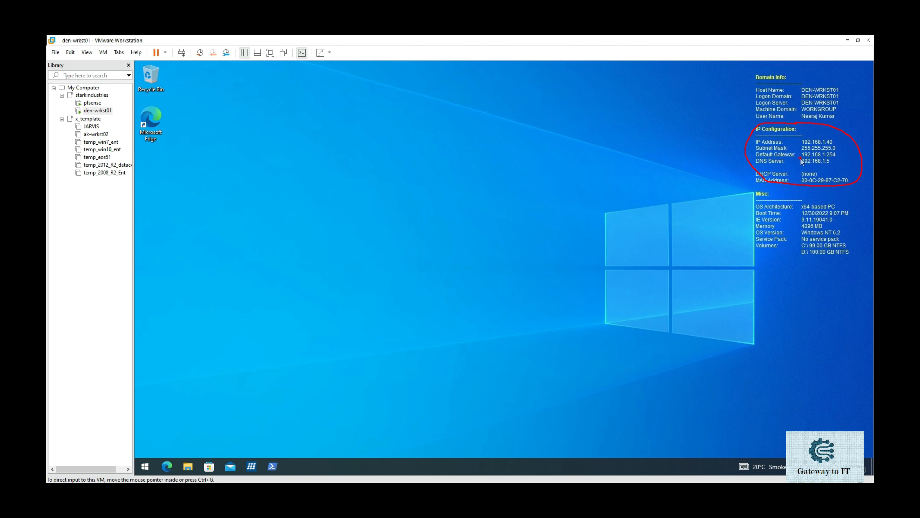
pyautogui.moveTo(802, 161); pyautogui.dragTo(838, 157)
pyautogui.press('Escape')
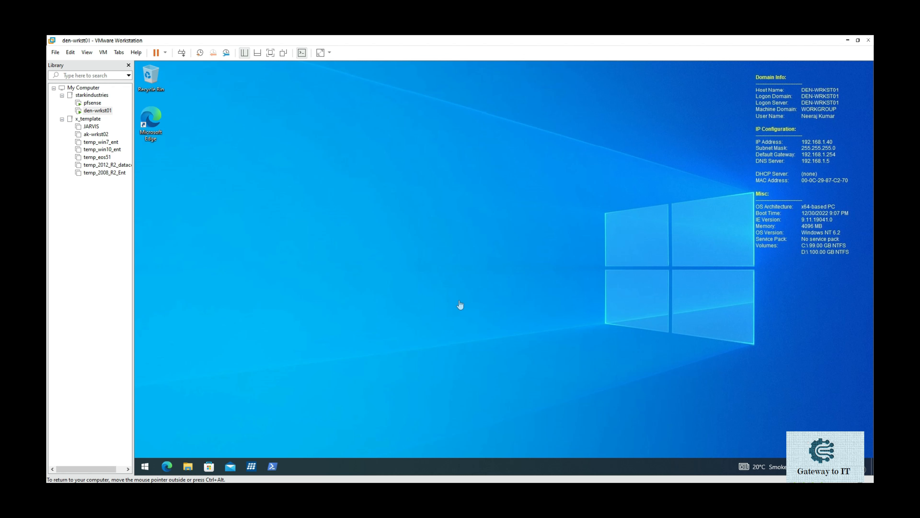
pyautogui.press('super+r')
pyautogui.write('cmd')
pyautogui.press('Return')
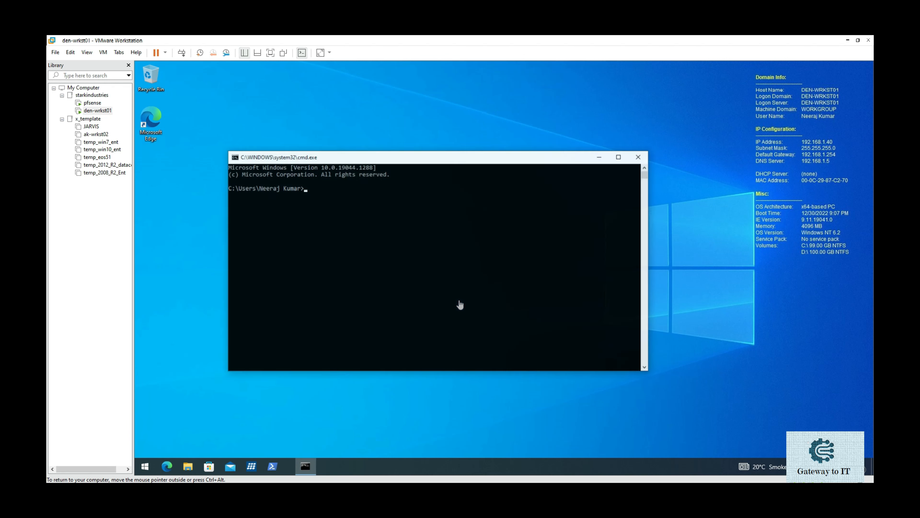
pyautogui.write('cd\\')
pyautogui.press('Return')
pyautogui.write('cls')
pyautogui.press('Return')
pyautogui.write('p')
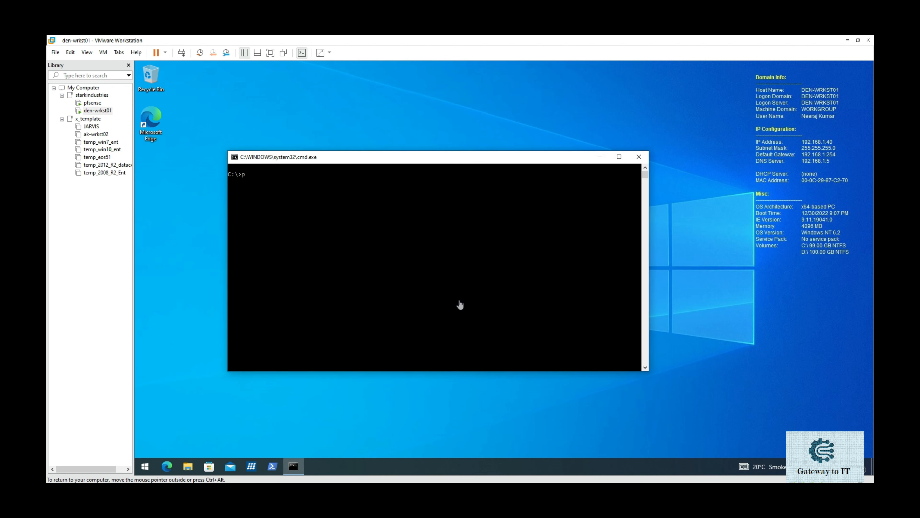
pyautogui.write('ing 192.168.1.254')
pyautogui.press('Return')
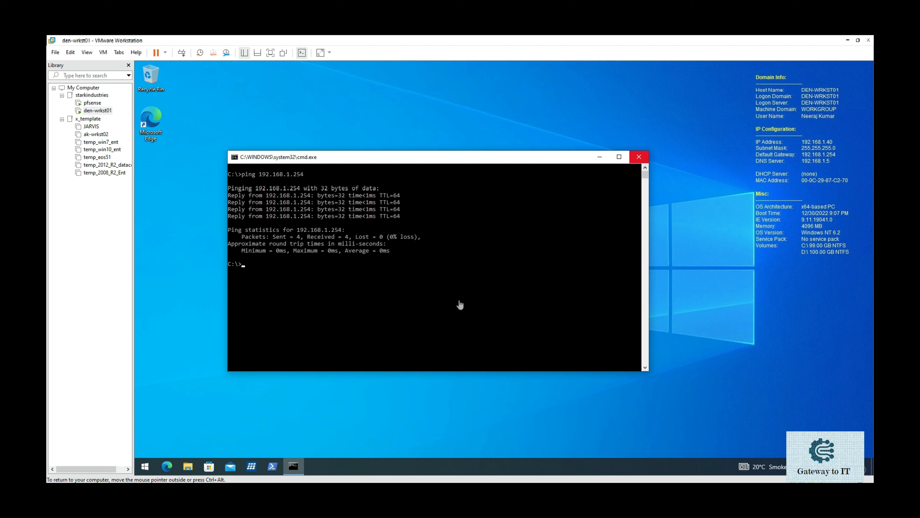
pyautogui.click(638, 157)
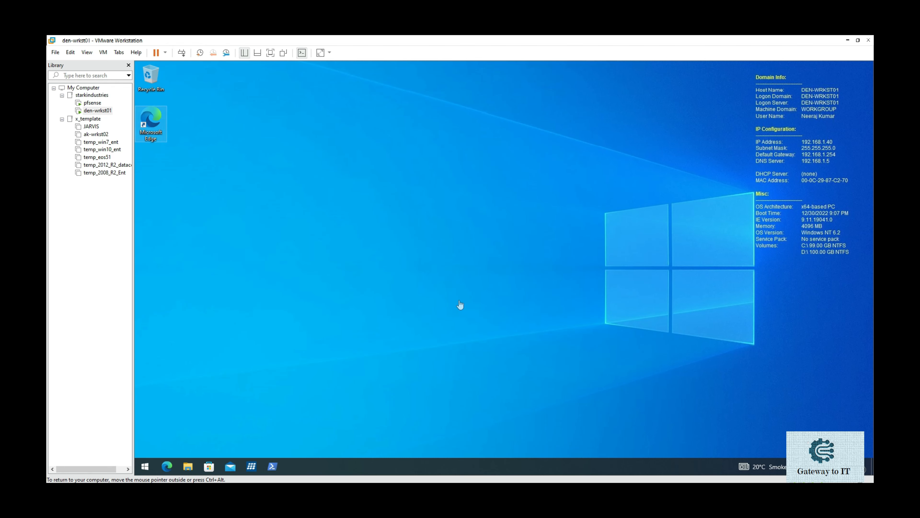
pyautogui.doubleClick(151, 123)
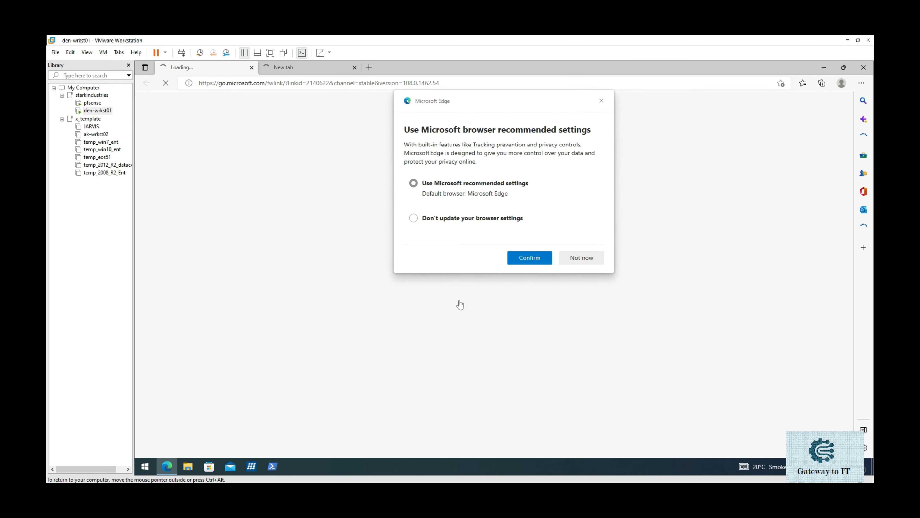
pyautogui.click(529, 258)
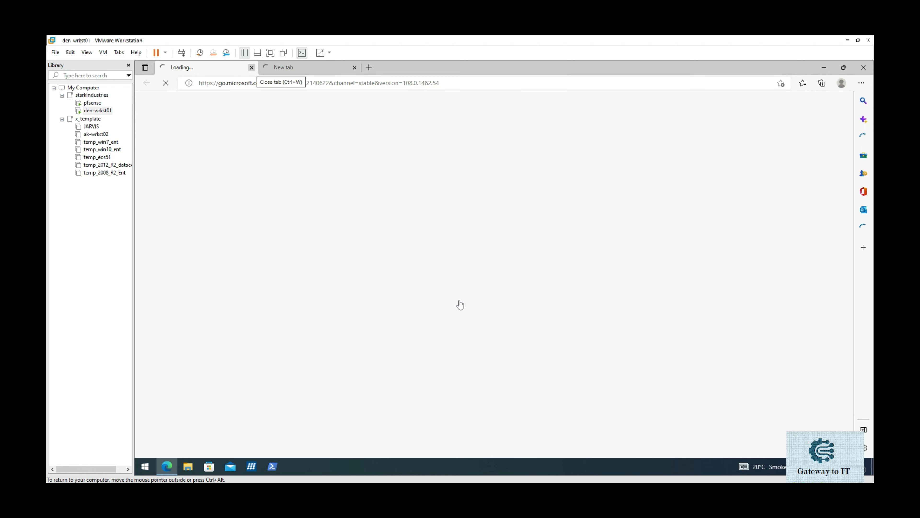
pyautogui.click(251, 68)
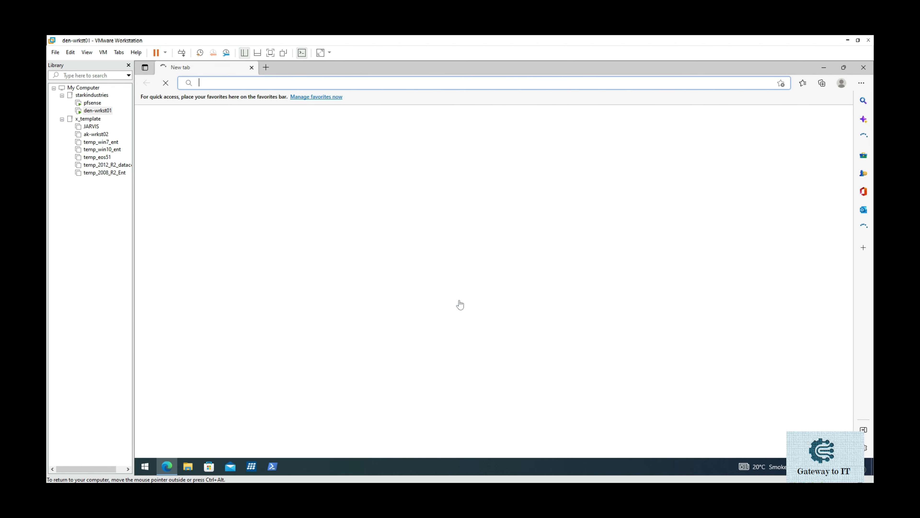
pyautogui.write('http')
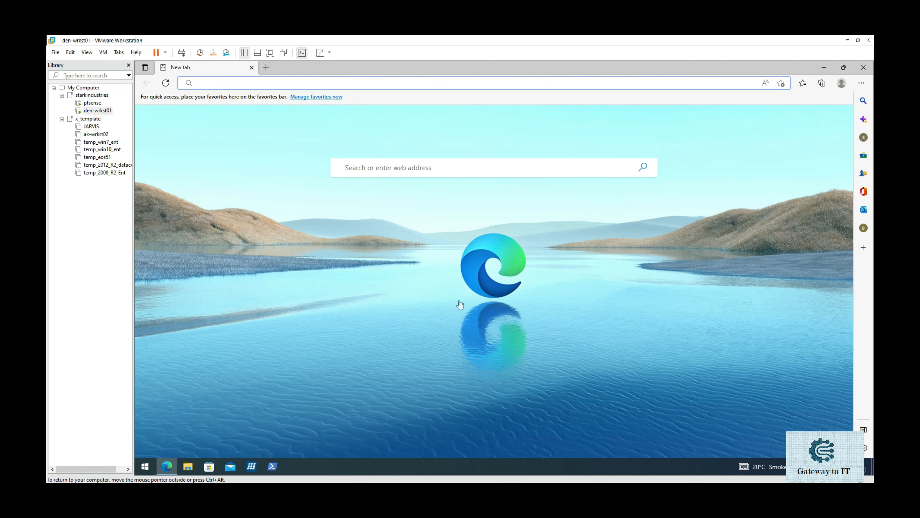
pyautogui.write('http')
pyautogui.press('End')
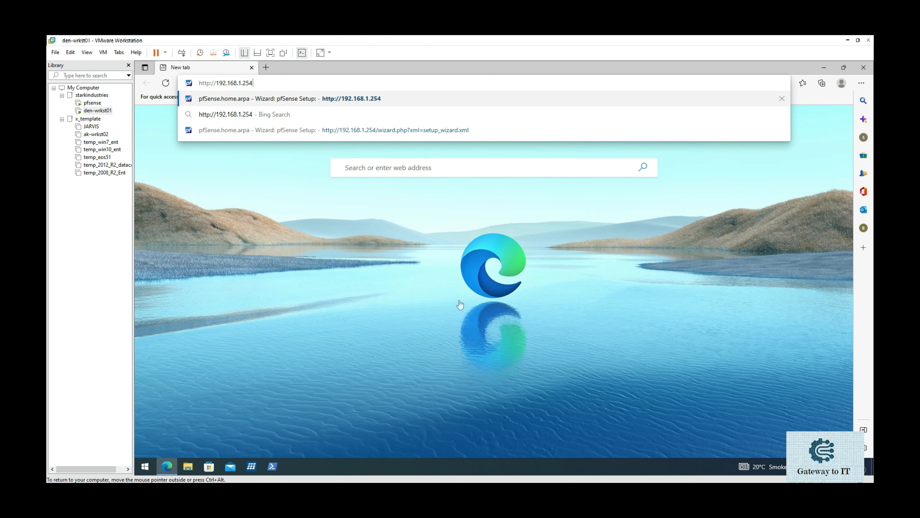
pyautogui.press('Return')
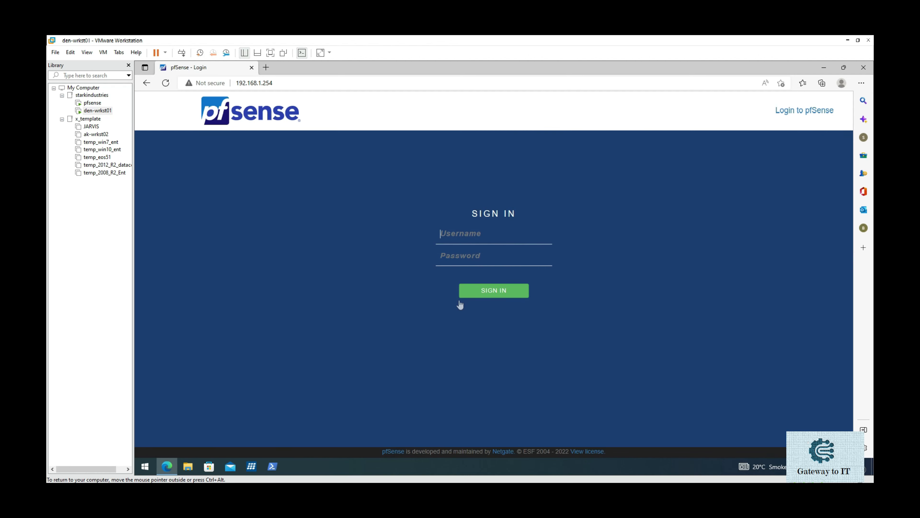
# Step: Sign in to pfSense with the administrator username and password
pyautogui.write('admin')
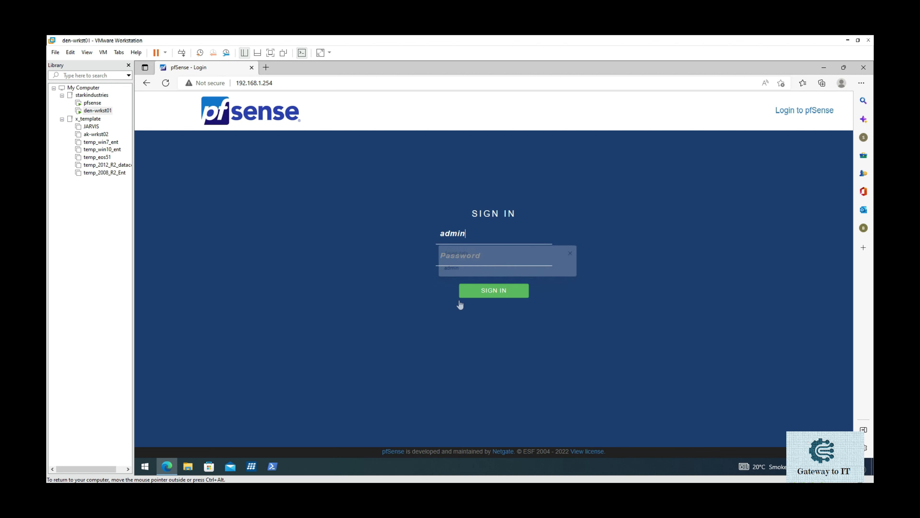
pyautogui.press('Tab')
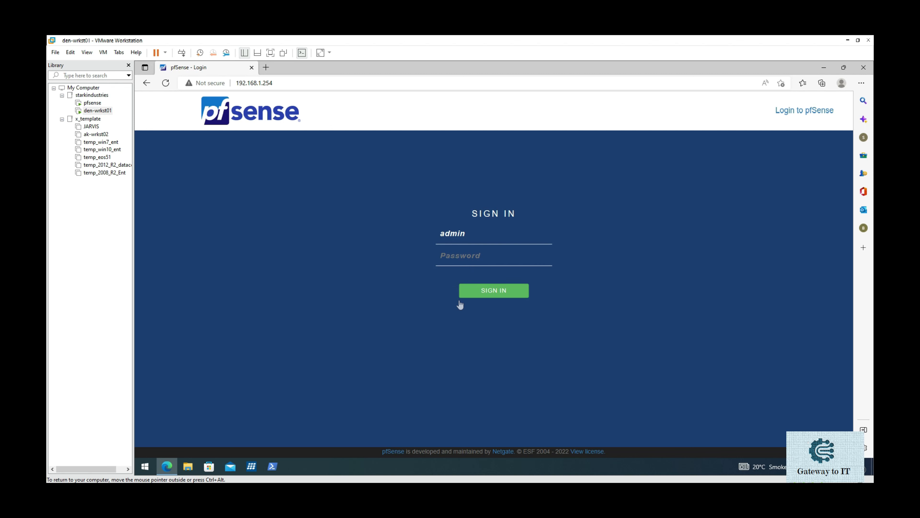
pyautogui.write('pfsense')
pyautogui.hotkey('alt', 'F8')
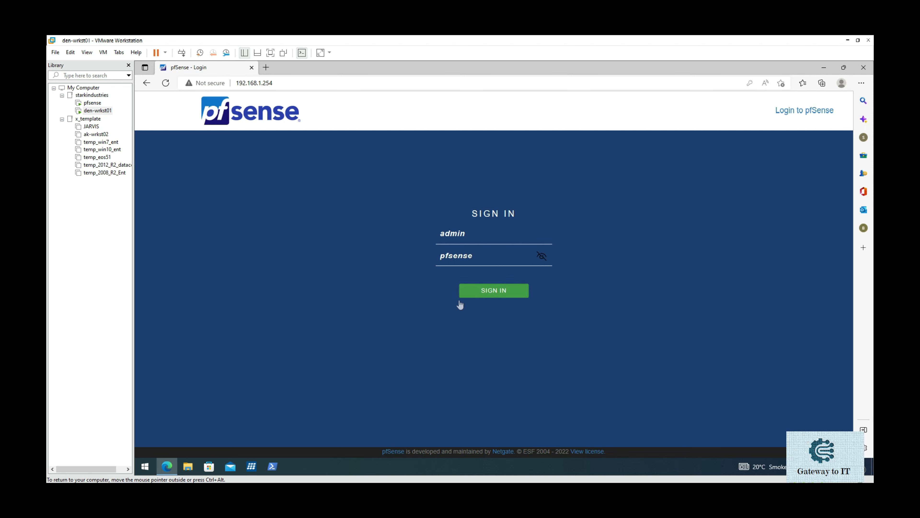
pyautogui.click(460, 301)
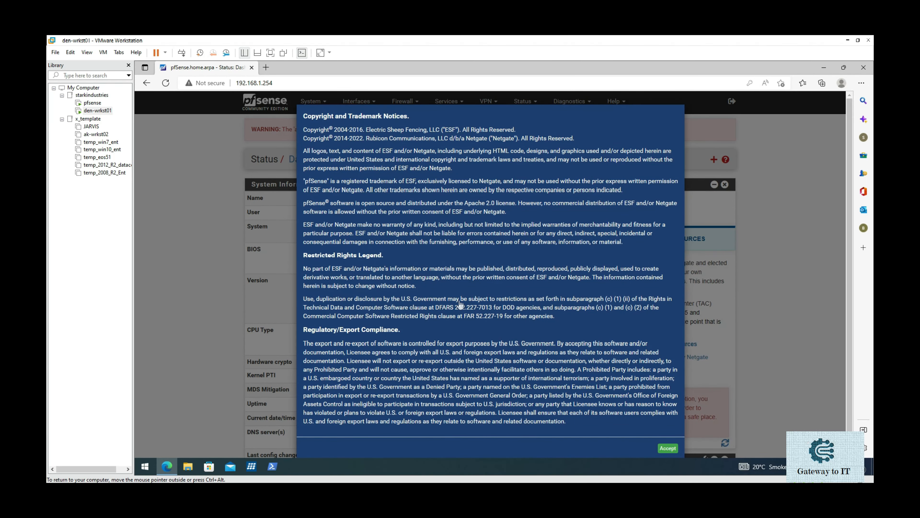
# Step: Dismiss the copyright and survey notices, then go to System > General Setup
pyautogui.press('Return')
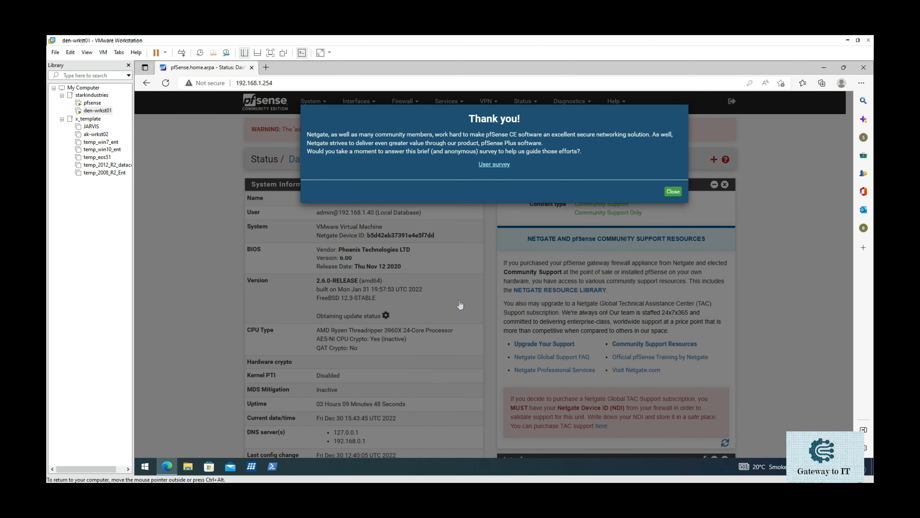
pyautogui.press('Return')
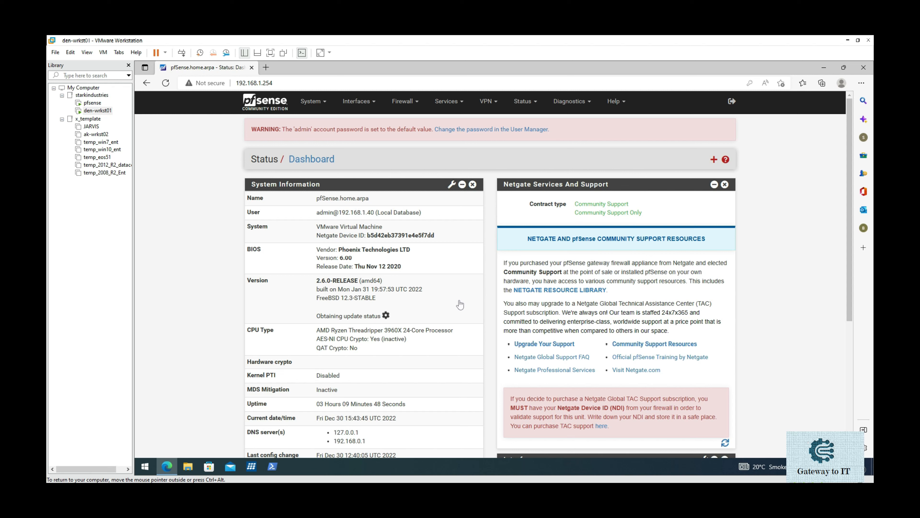
pyautogui.click(313, 101)
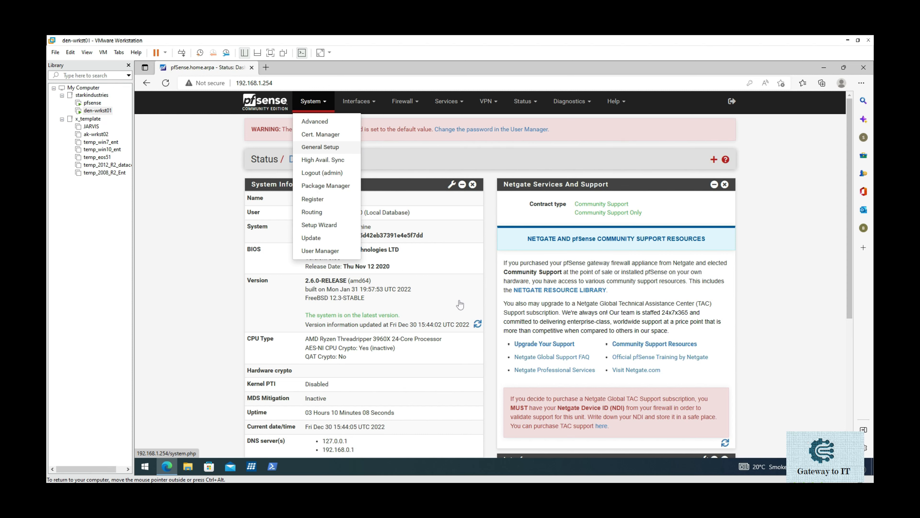
pyautogui.click(320, 147)
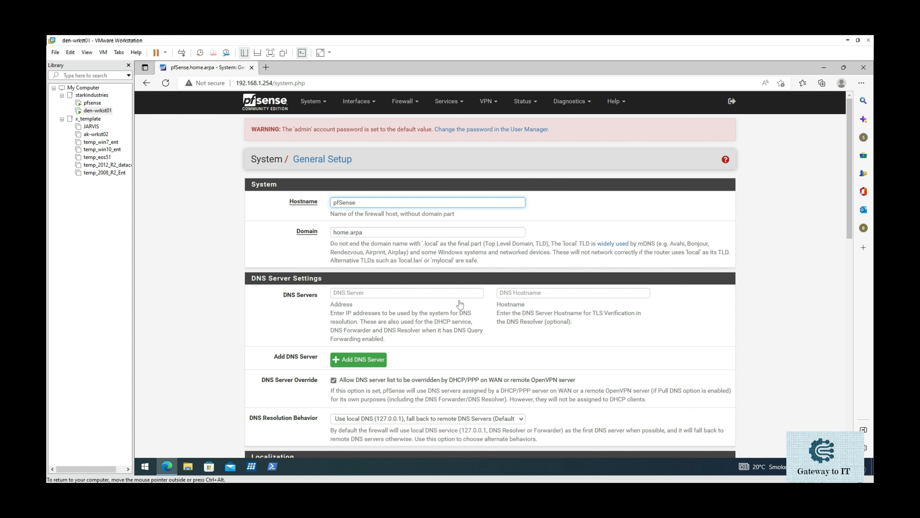
# Step: Change the domain from home.arpa to starkindustries.com and bring up the network_plan.png diagram
pyautogui.press('End')
pyautogui.press('Left')
pyautogui.press('Tab')
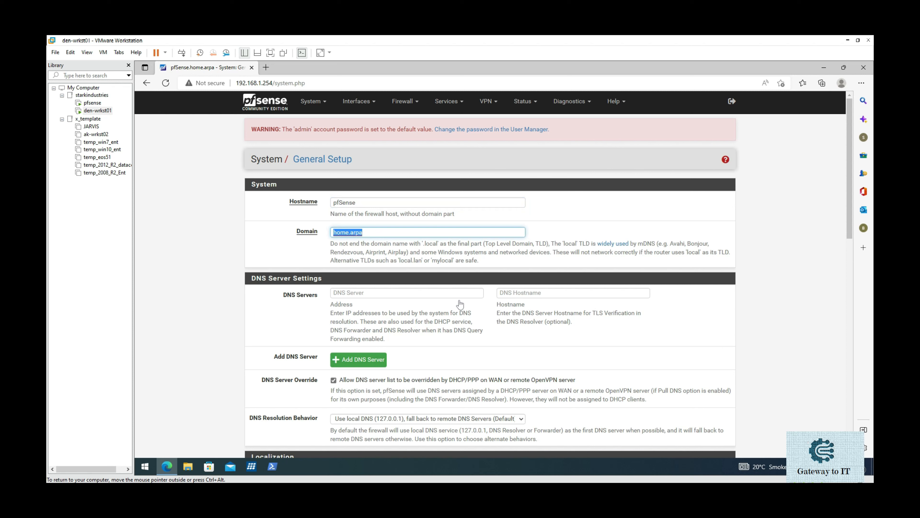
pyautogui.write('starkindustries.com')
pyautogui.press('Tab')
pyautogui.press('Tab')
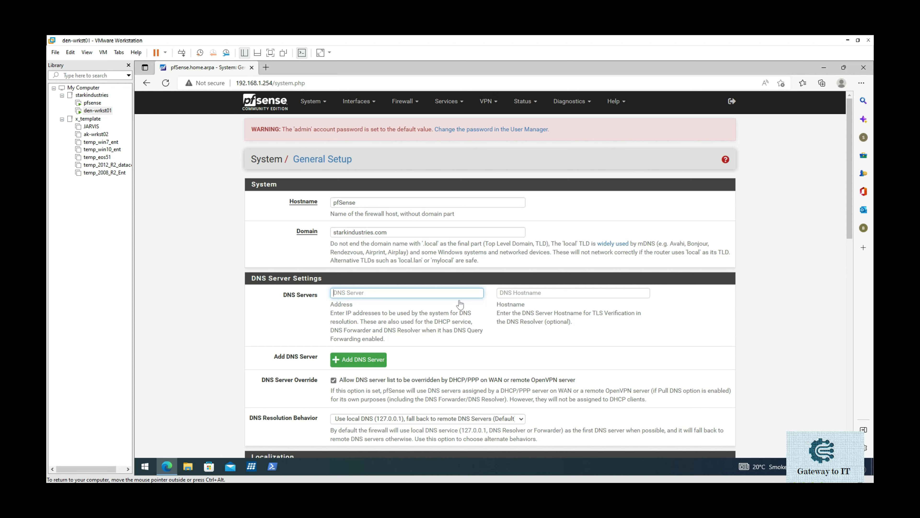
pyautogui.click(273, 491)
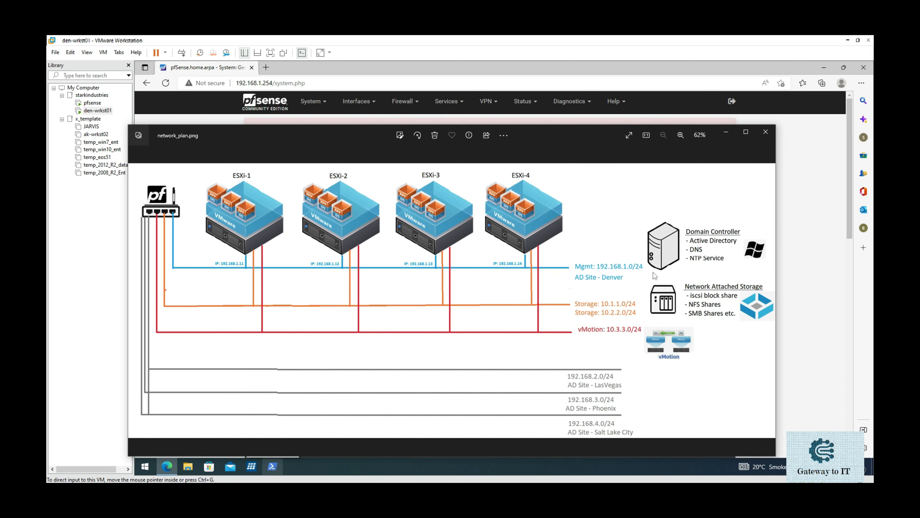
# Step: Circle the Domain Controller on network_plan.png, discard the markup, and minimize Photos
pyautogui.moveTo(667, 211)
pyautogui.mouseDown()
pyautogui.moveTo(645, 265)
pyautogui.moveTo(688, 279)
pyautogui.moveTo(748, 269)
pyautogui.mouseUp()
pyautogui.moveTo(768, 246)
pyautogui.mouseDown()
pyautogui.moveTo(716, 200)
pyautogui.moveTo(664, 211)
pyautogui.mouseUp()
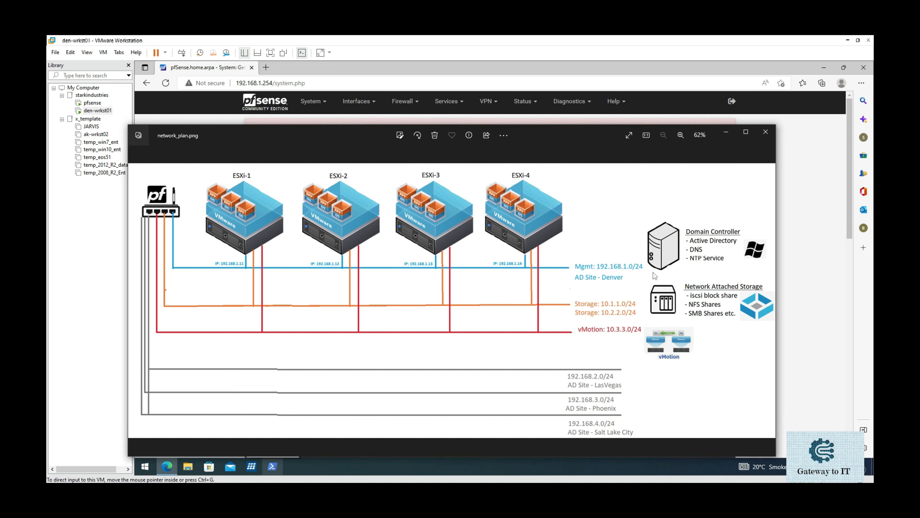
pyautogui.press('Escape')
pyautogui.click(725, 133)
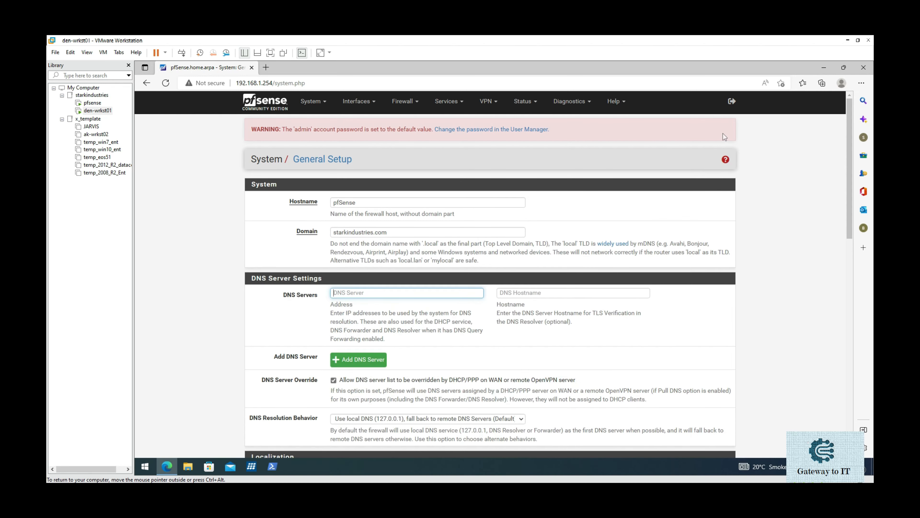
# Step: Enter DNS server 192.168.1.5 with DNS hostname den-dc01
pyautogui.write('192.168.1.5')
pyautogui.press('Tab')
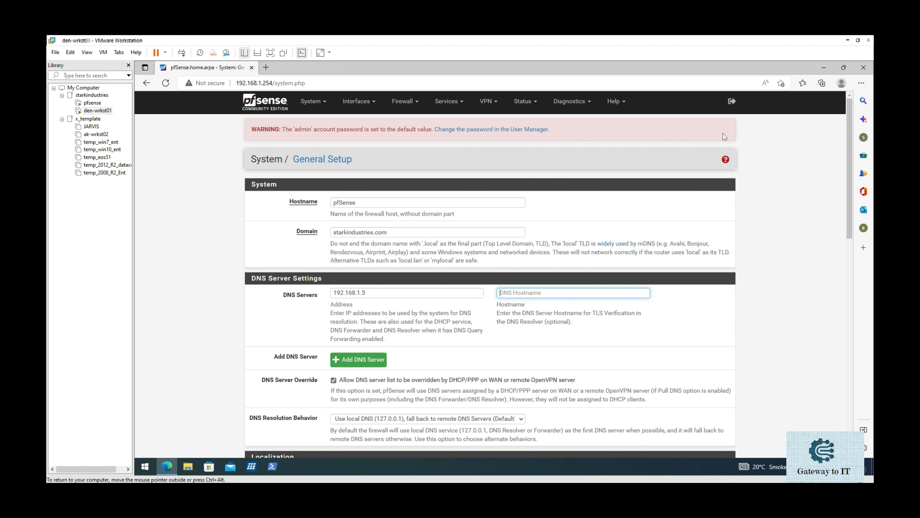
pyautogui.write('den-dc01')
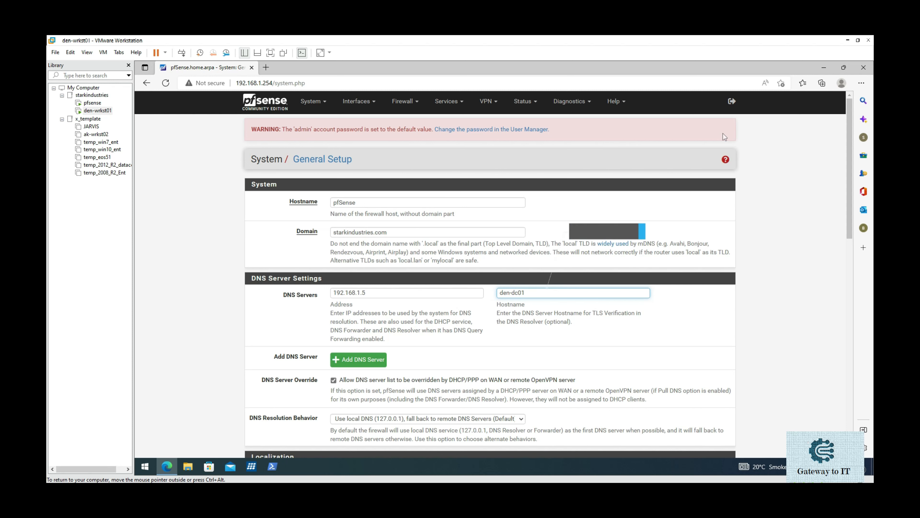
pyautogui.scroll(-3, 724, 137)
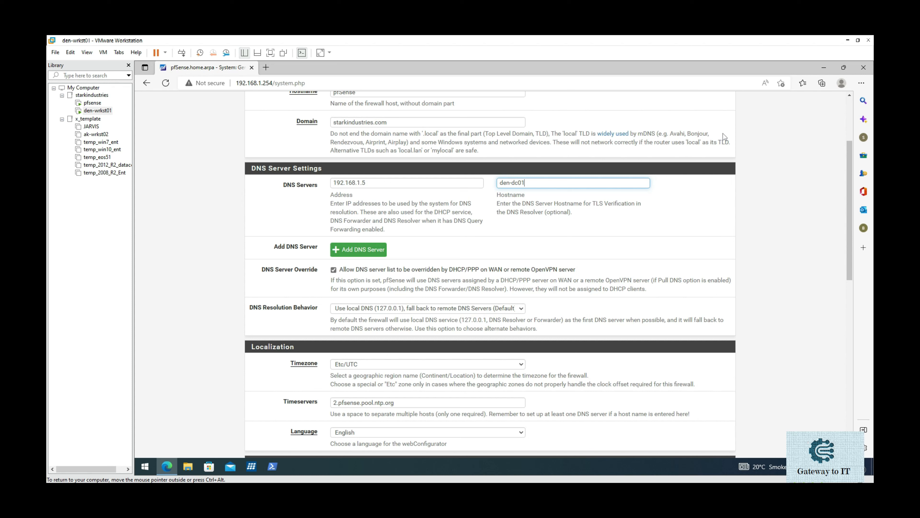
# Step: Set DNS Resolution Behavior to 'Use remote DNS Servers, ignore local DNS'
pyautogui.click(428, 308)
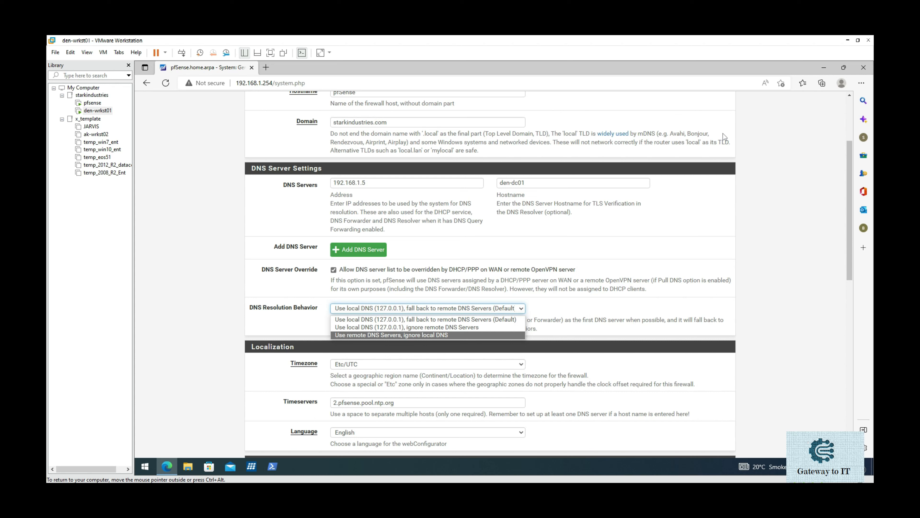
pyautogui.click(391, 334)
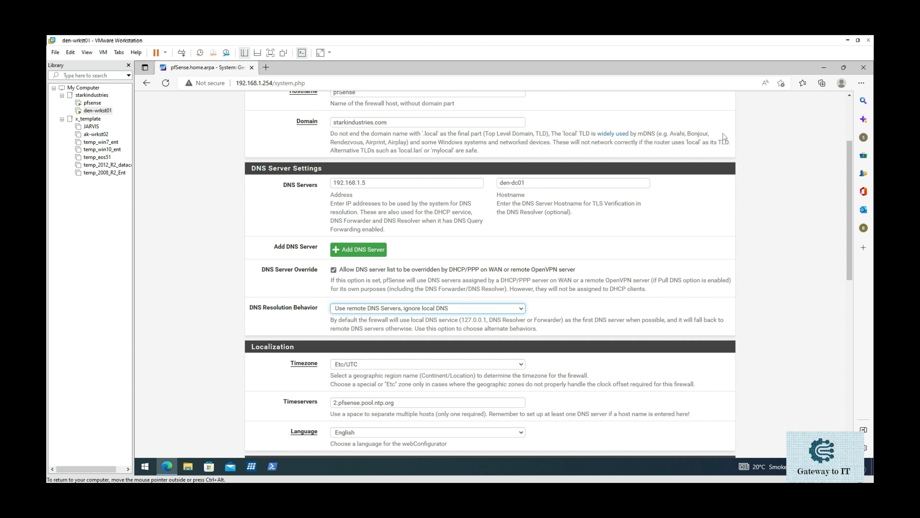
pyautogui.click(724, 134)
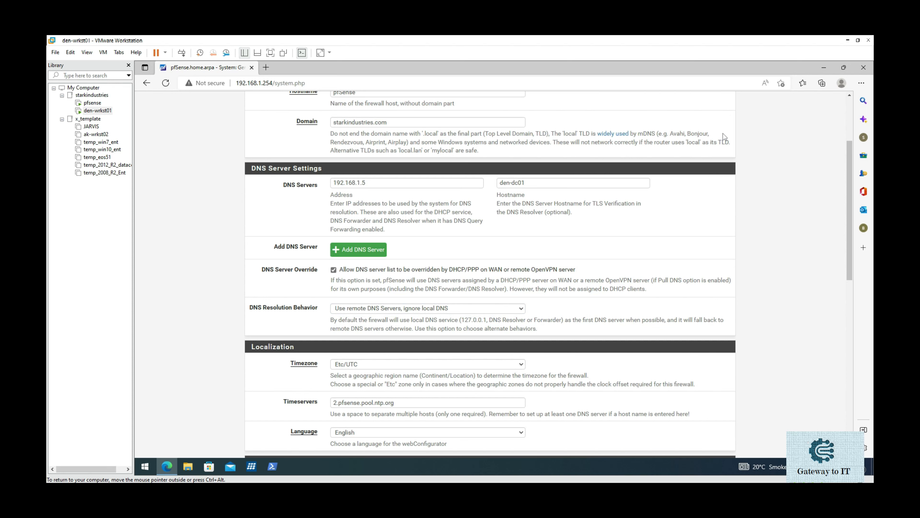
# Step: Set the firewall timezone to Asia/Calcutta
pyautogui.scroll(-3, 723, 137)
pyautogui.click(427, 254)
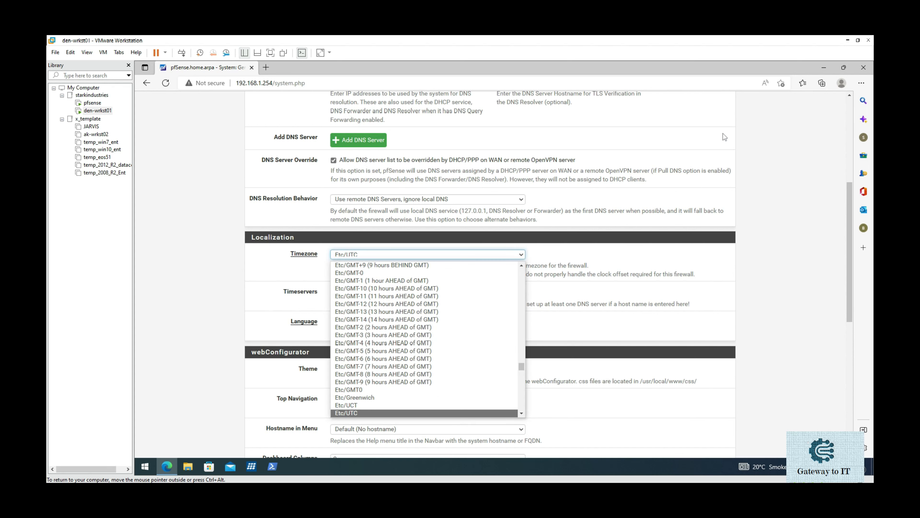
pyautogui.scroll(-6, 427, 339)
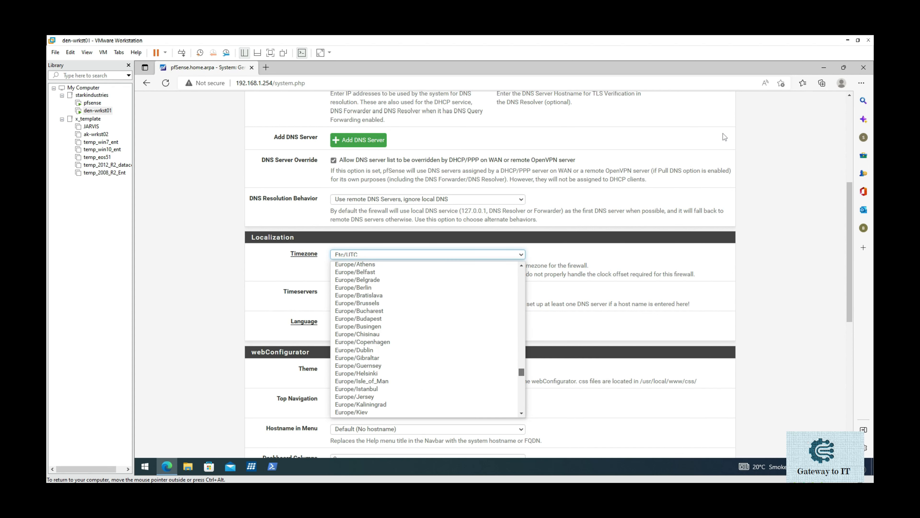
pyautogui.scroll(-20, 427, 339)
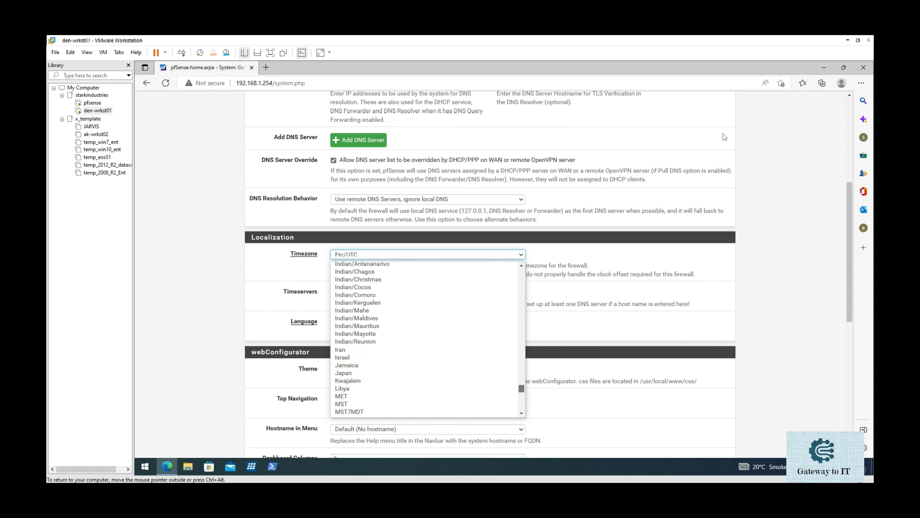
pyautogui.scroll(-20, 428, 339)
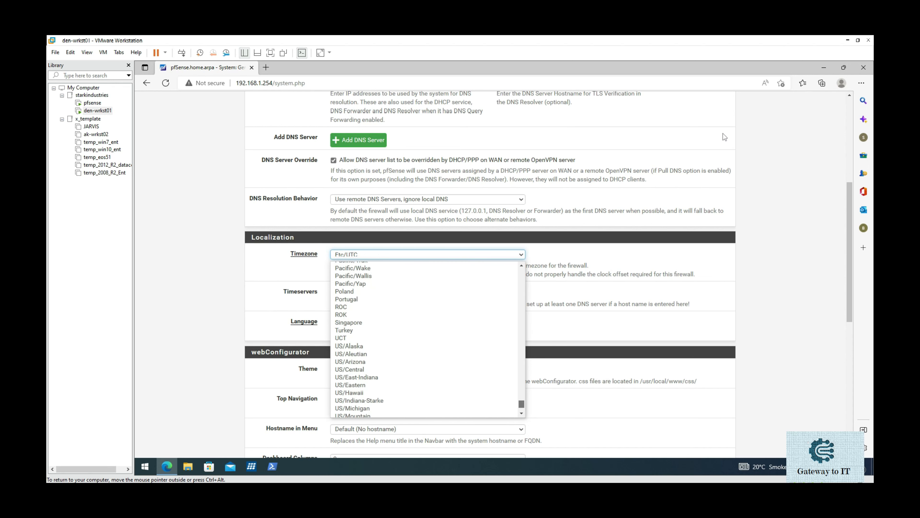
pyautogui.scroll(-1, 500, 379)
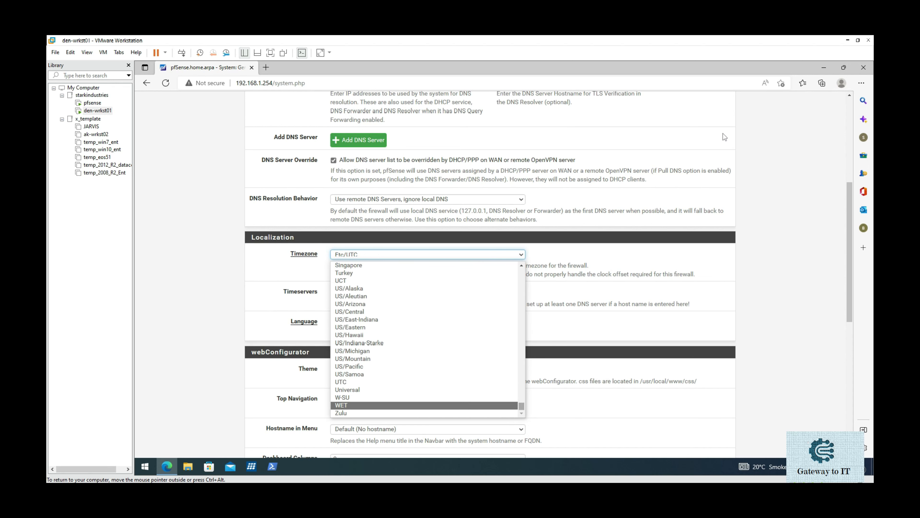
pyautogui.moveTo(522, 406); pyautogui.dragTo(521, 344)
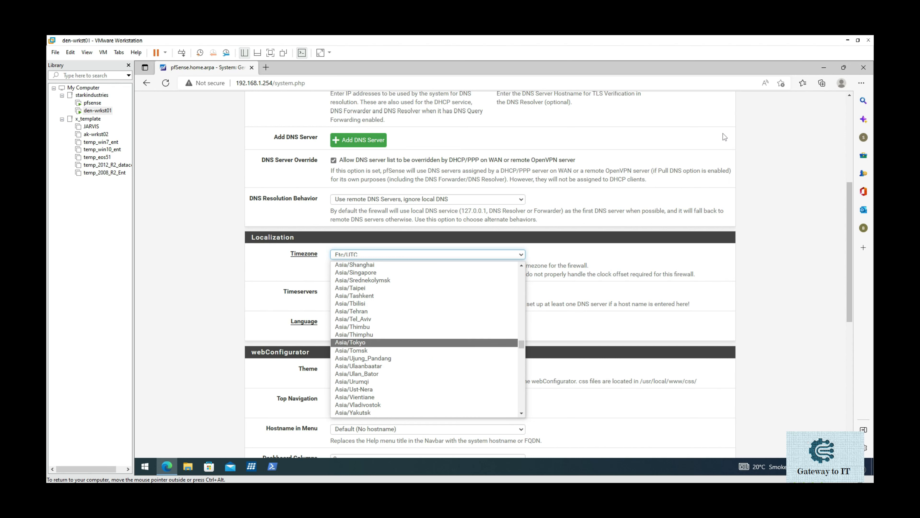
pyautogui.scroll(1, 428, 342)
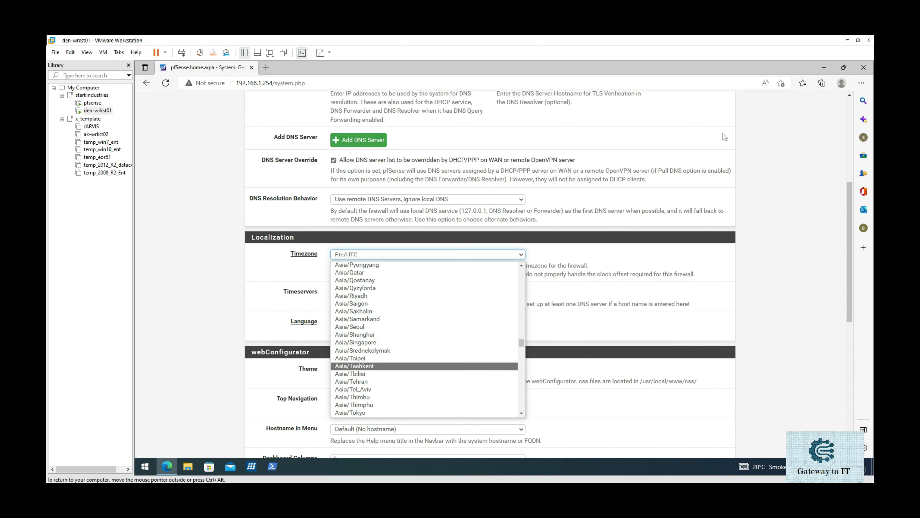
pyautogui.scroll(4, 427, 366)
pyautogui.scroll(3, 428, 341)
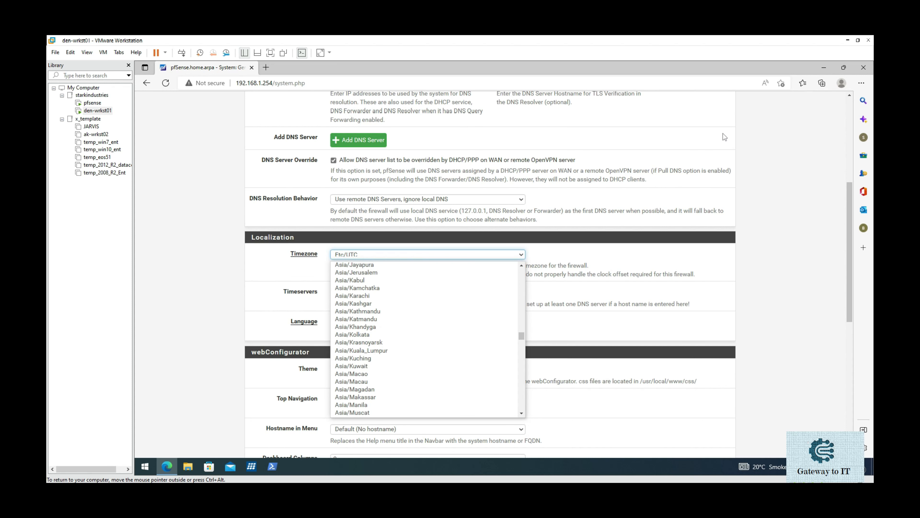
pyautogui.scroll(5, 427, 342)
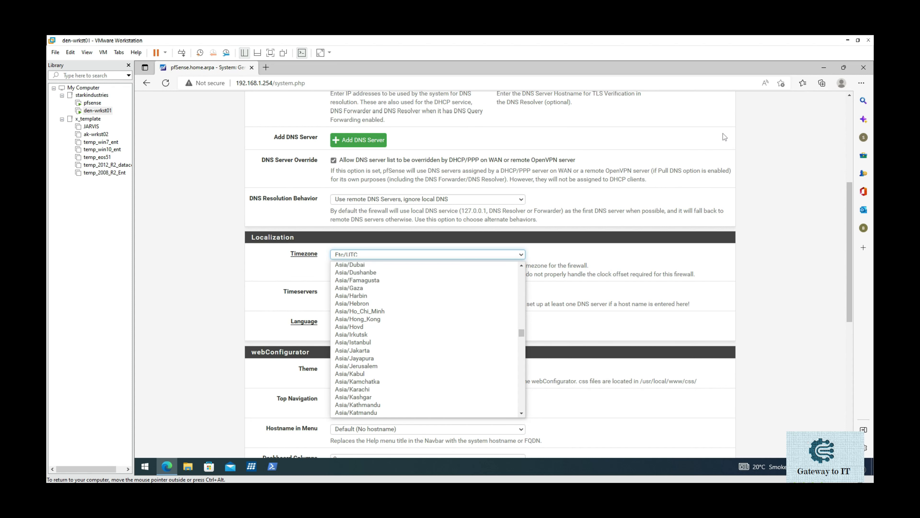
pyautogui.scroll(2, 428, 334)
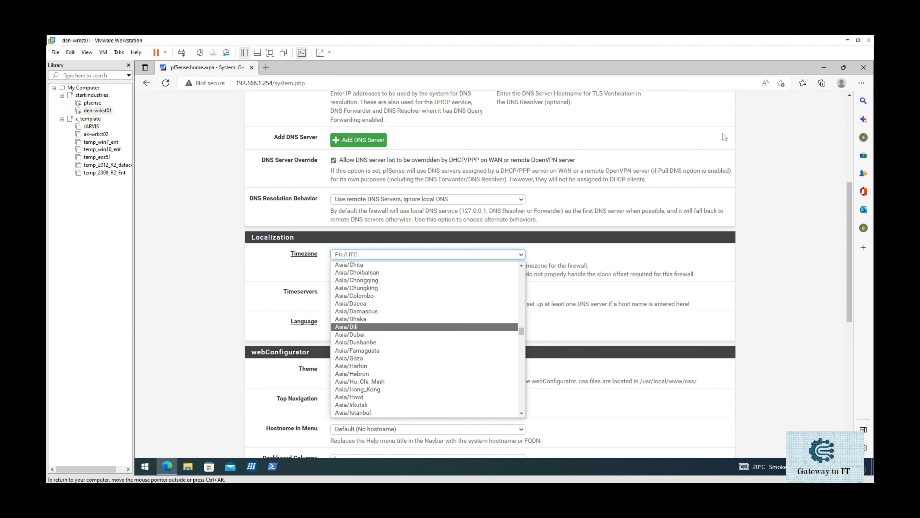
pyautogui.scroll(1, 427, 363)
pyautogui.click(427, 280)
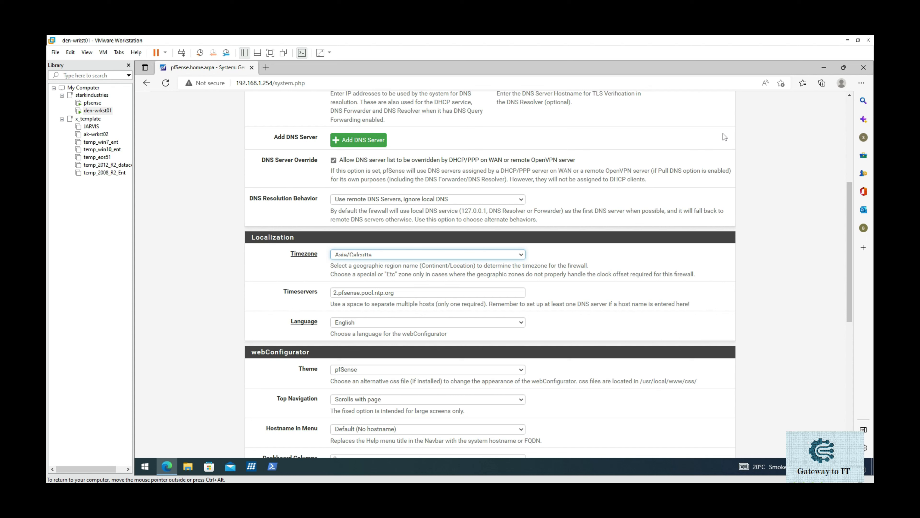
# Step: Keep the default timeservers and save the General Setup changes
pyautogui.press('Tab')
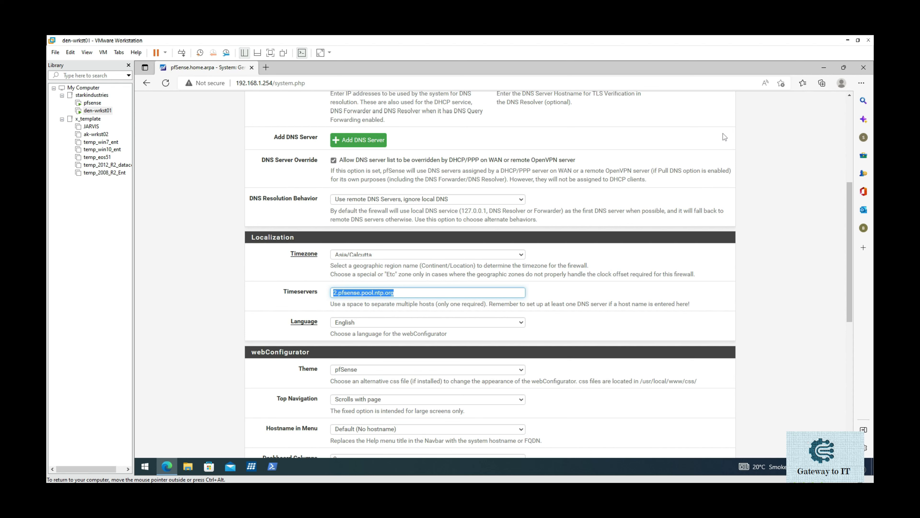
pyautogui.click(724, 137)
pyautogui.scroll(-8, 724, 137)
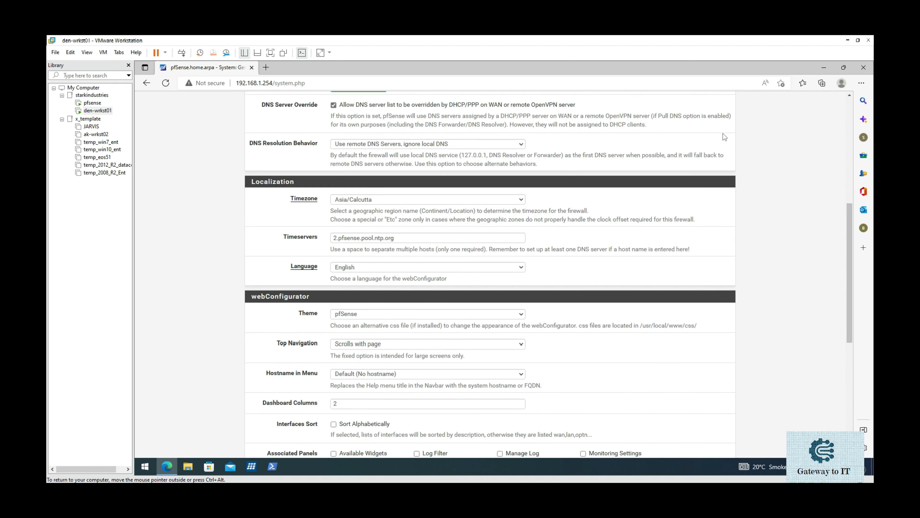
pyautogui.scroll(-2, 724, 137)
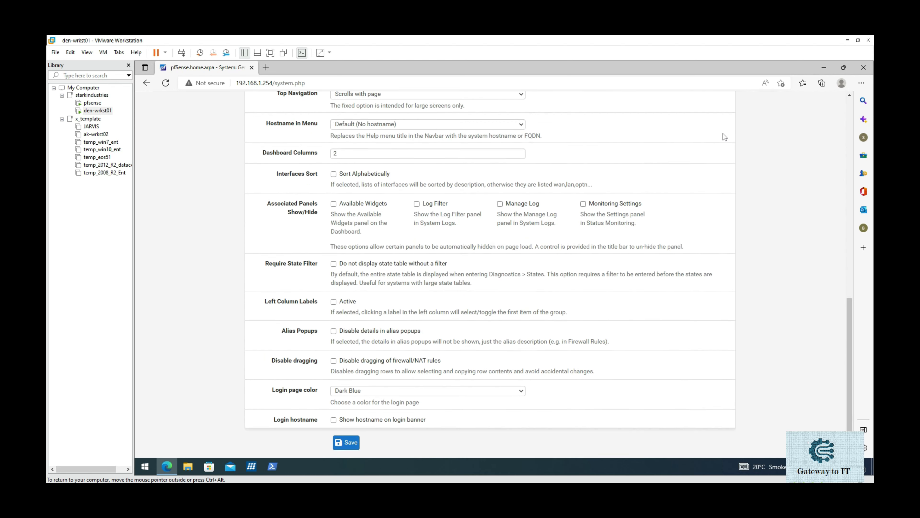
pyautogui.press('Tab')
pyautogui.press('Return')
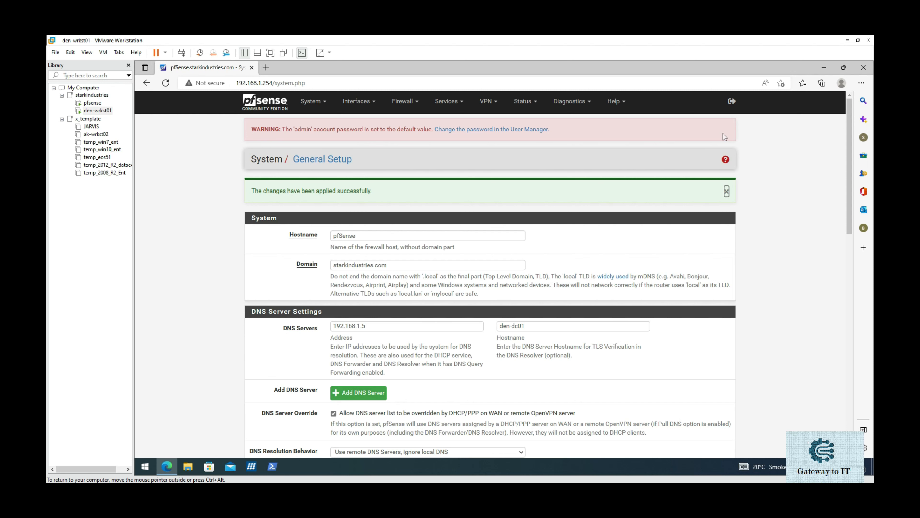
pyautogui.click(492, 129)
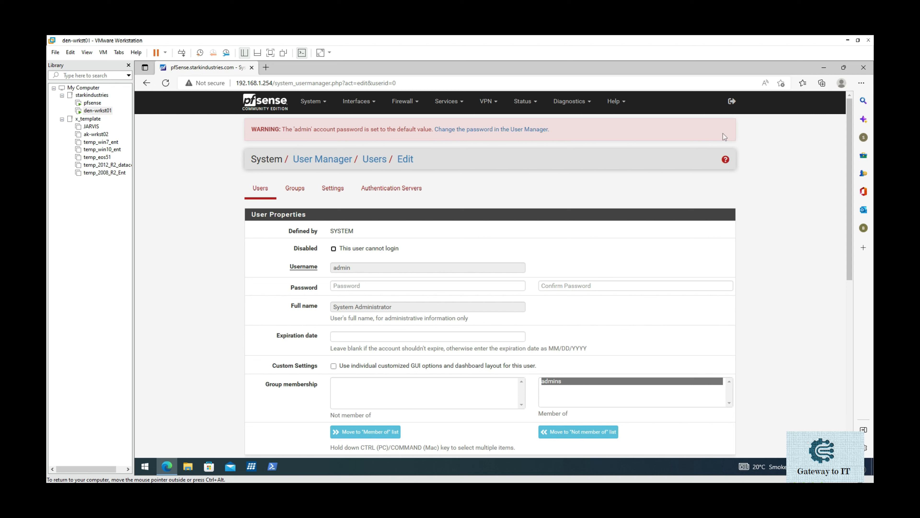
# Step: Enter and confirm a new admin password, then save the user
pyautogui.press('Tab')
pyautogui.write('P')
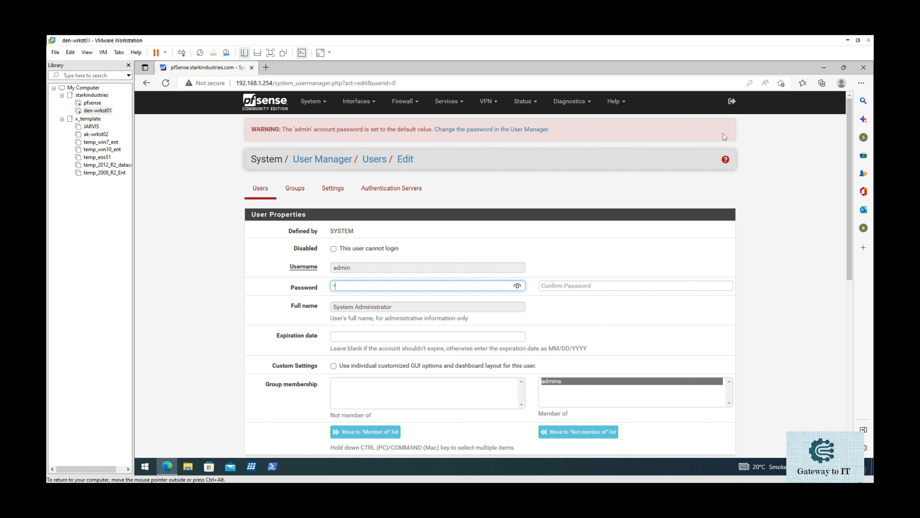
pyautogui.write('•••••••••')
pyautogui.press('Tab')
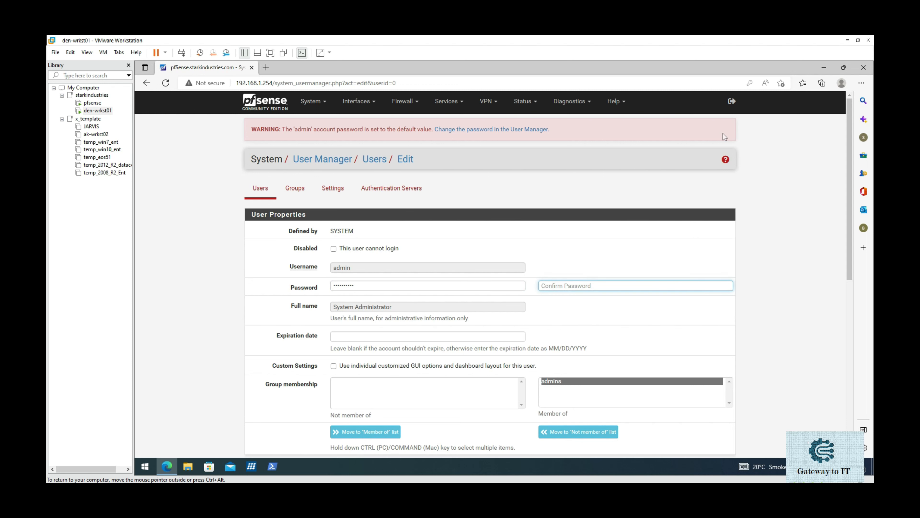
pyautogui.write('••••••••••')
pyautogui.scroll(-10, 723, 136)
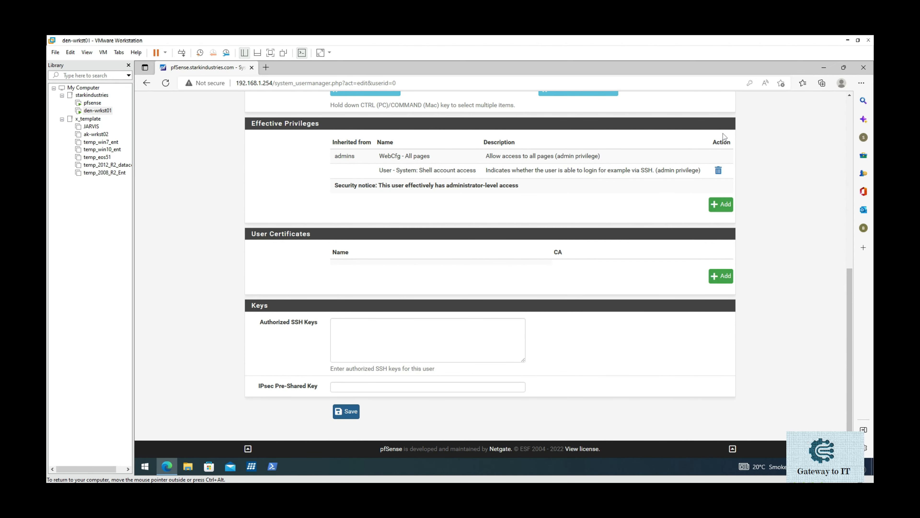
pyautogui.press('Return')
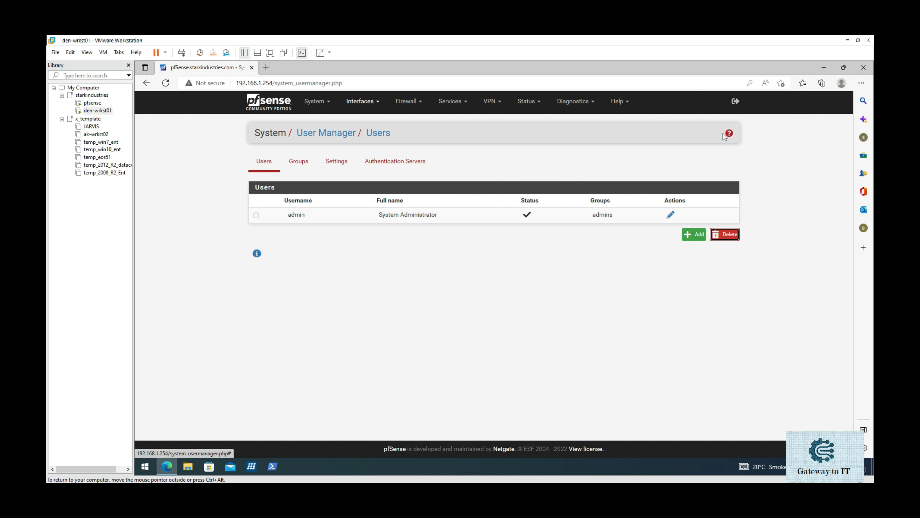
# Step: Open Interfaces > Assignments to view WAN on em0 and LAN on em1
pyautogui.click(362, 101)
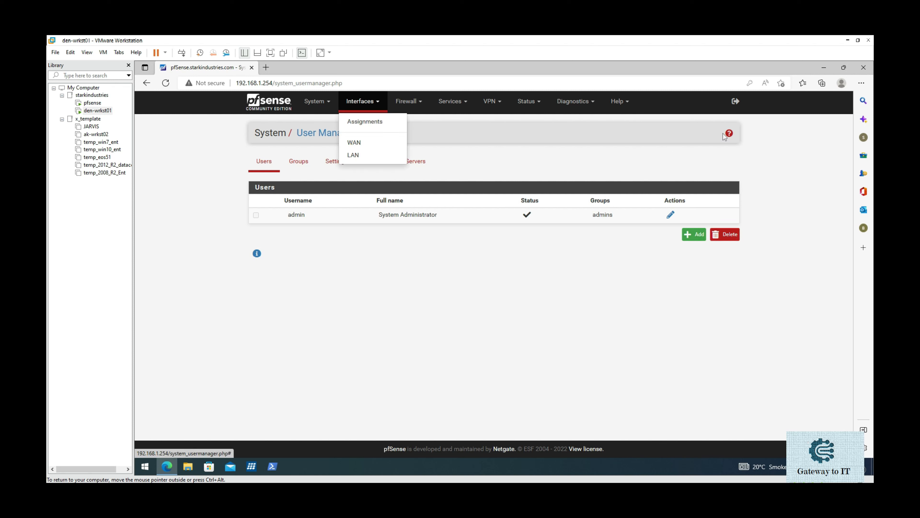
pyautogui.click(364, 122)
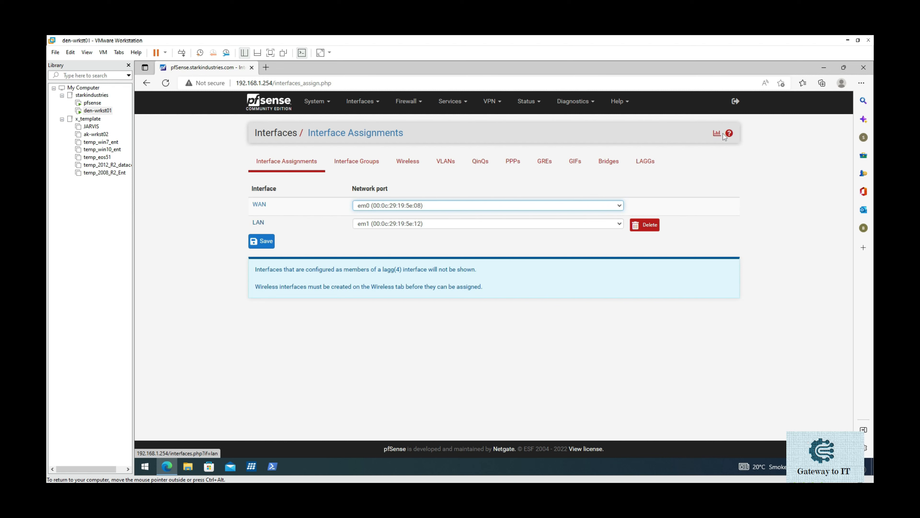
# Step: Change the LAN interface description to 0_Mgmt
pyautogui.click(259, 222)
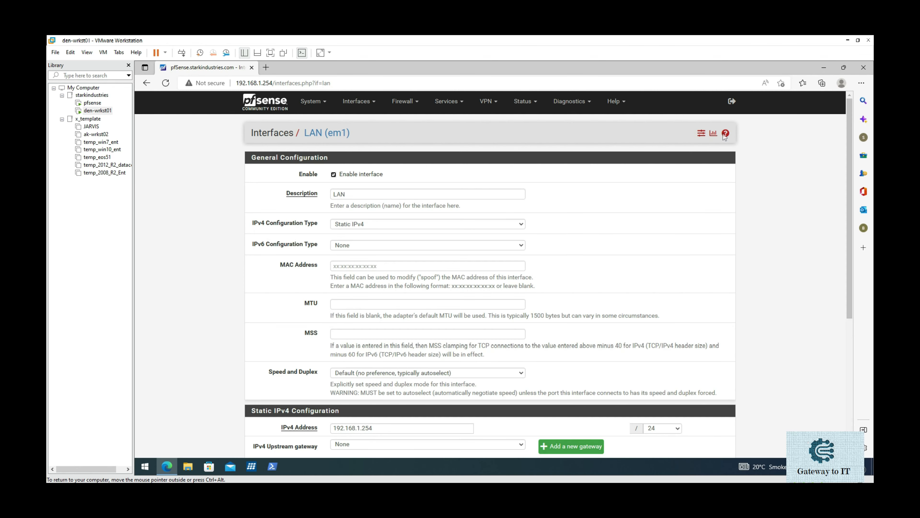
pyautogui.click(362, 194)
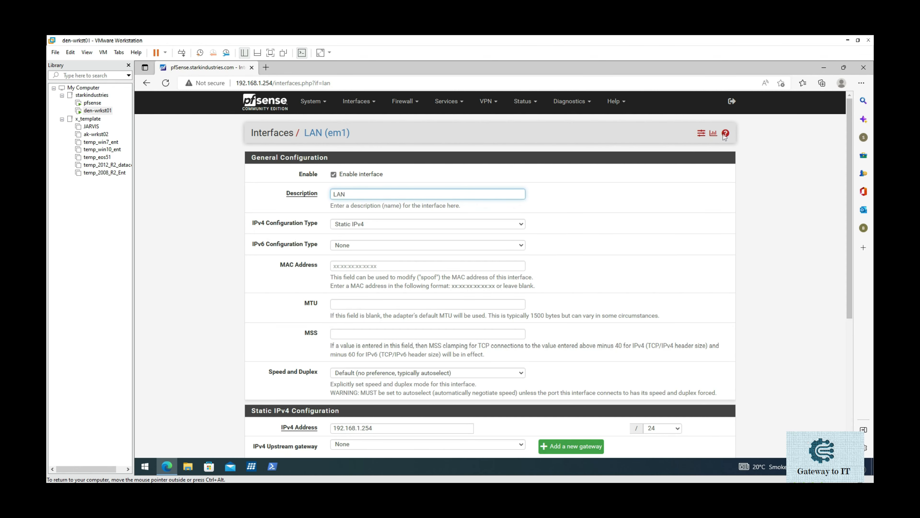
pyautogui.write('0_')
pyautogui.hotkey('shift', 'End')
pyautogui.write('Mgmt')
pyautogui.write('Network')
pyautogui.hotkey('shift', 'End')
pyautogui.press('BackSpace')
# Step: Save the renamed 0_Mgmt interface and apply the configuration changes
pyautogui.scroll(-2, 725, 135)
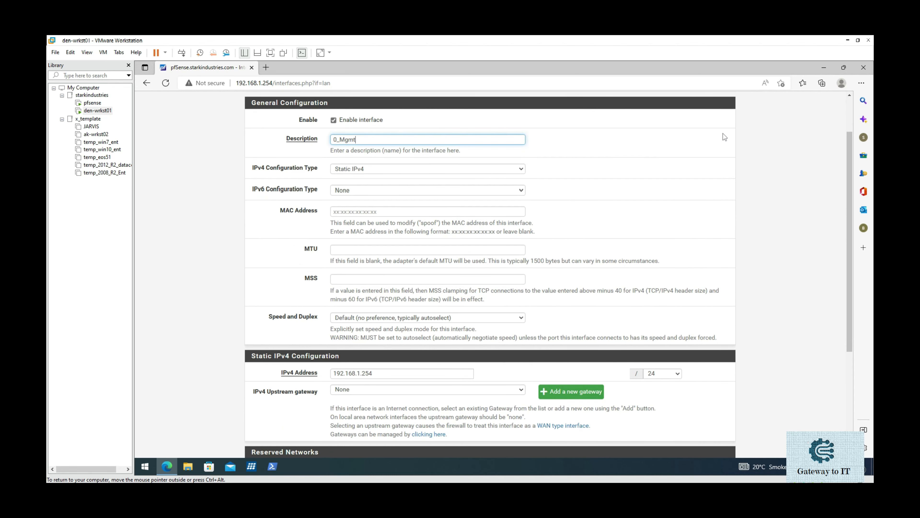
pyautogui.scroll(-4, 725, 137)
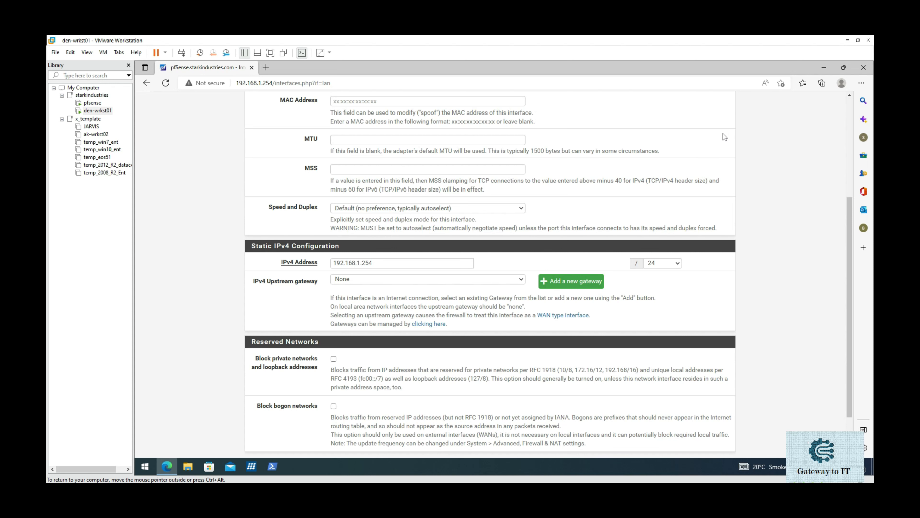
pyautogui.scroll(-2, 724, 137)
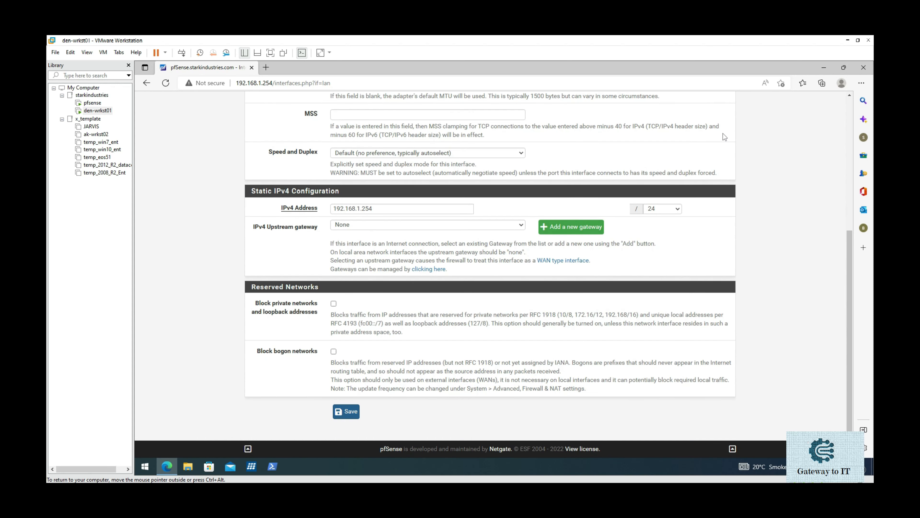
pyautogui.click(346, 412)
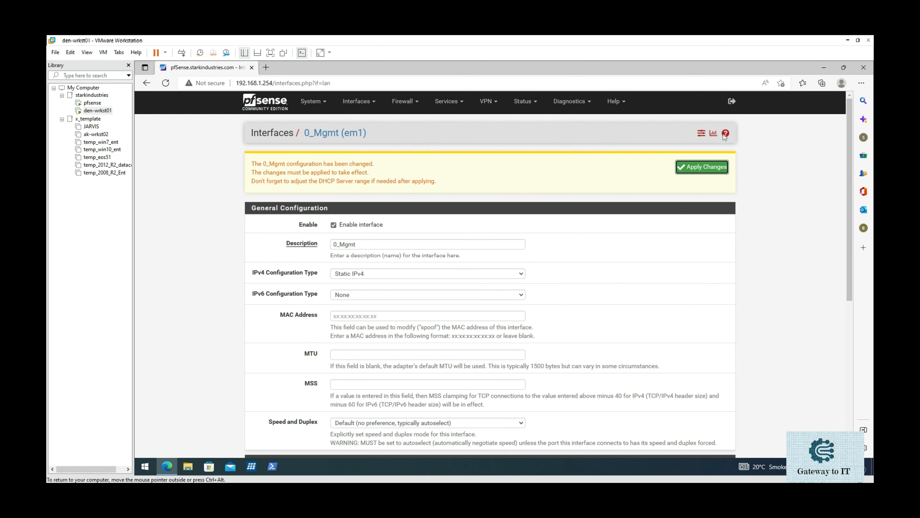
pyautogui.click(701, 167)
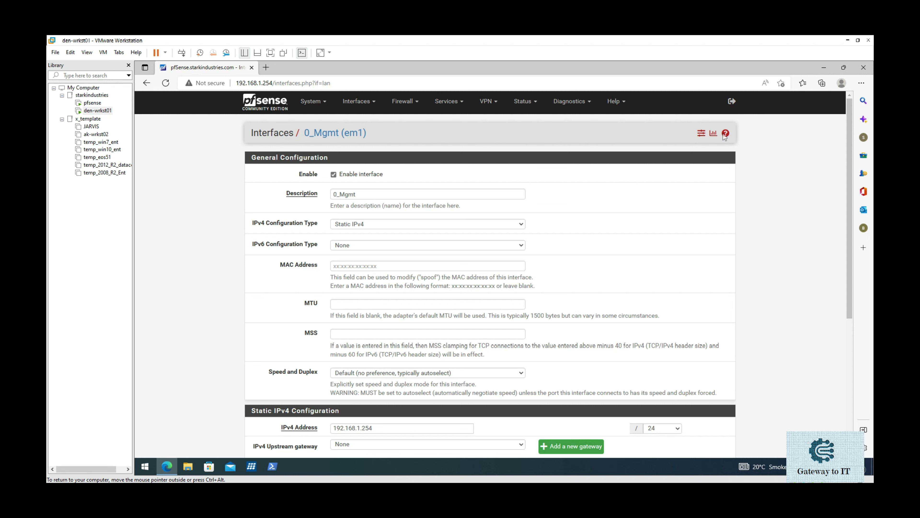
# Step: Go to Services > DHCP Server and highlight the 0_MGMT interface tab
pyautogui.click(448, 101)
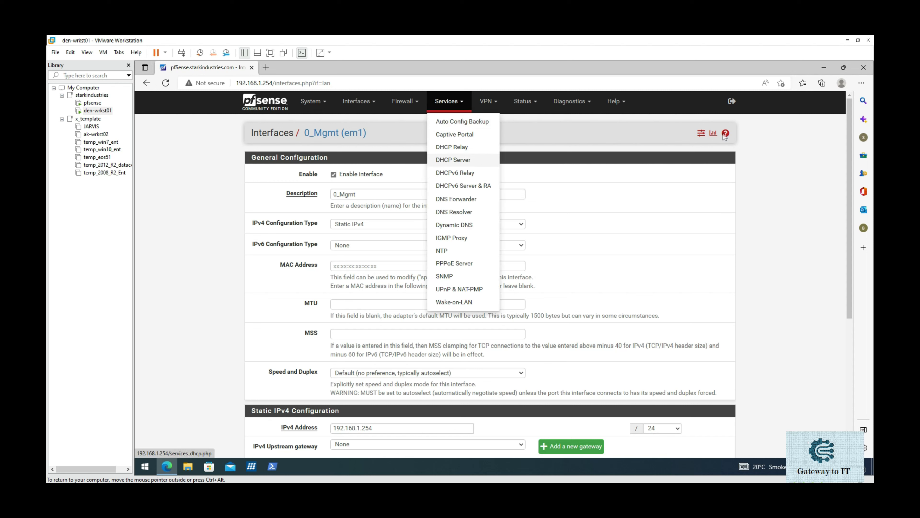
pyautogui.click(453, 160)
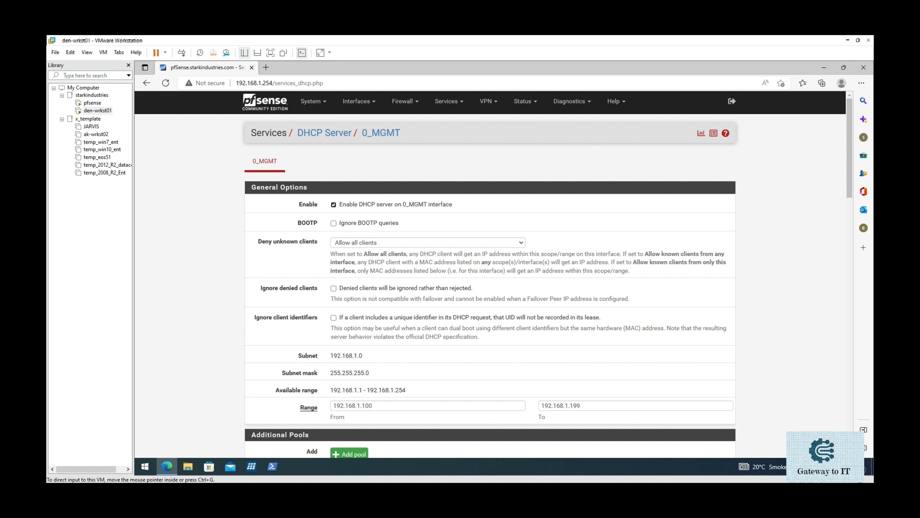
pyautogui.moveTo(246, 149)
pyautogui.mouseDown()
pyautogui.moveTo(237, 160)
pyautogui.moveTo(245, 177)
pyautogui.moveTo(294, 173)
pyautogui.moveTo(255, 147)
pyautogui.moveTo(243, 154)
pyautogui.mouseUp()
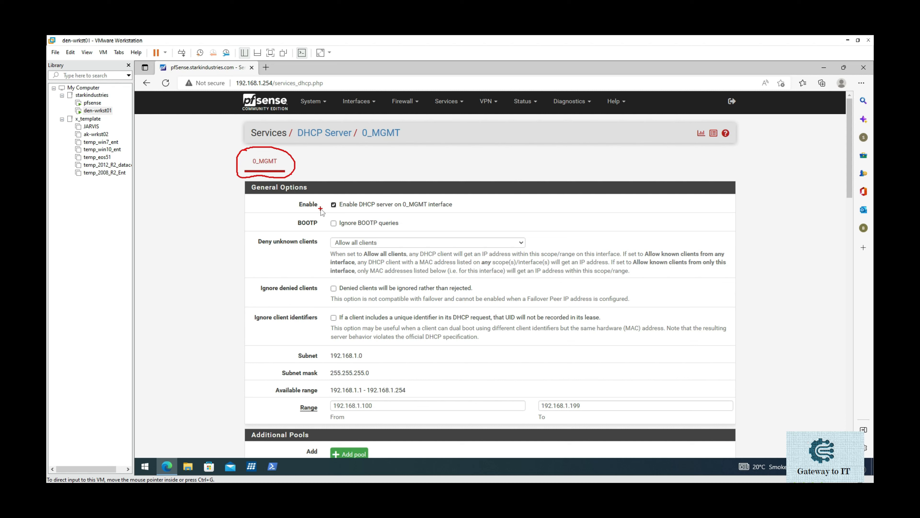
# Step: Note that DHCP is enabled, then change the range to 192.168.1.40 through 192.168.1.240
pyautogui.moveTo(321, 209); pyautogui.dragTo(349, 201)
pyautogui.press('Escape')
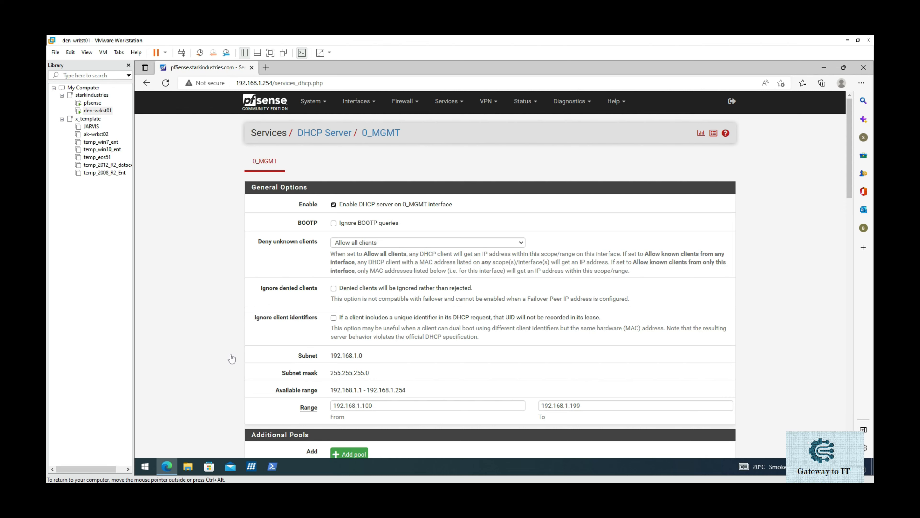
pyautogui.scroll(-1, 232, 359)
pyautogui.scroll(-2, 232, 359)
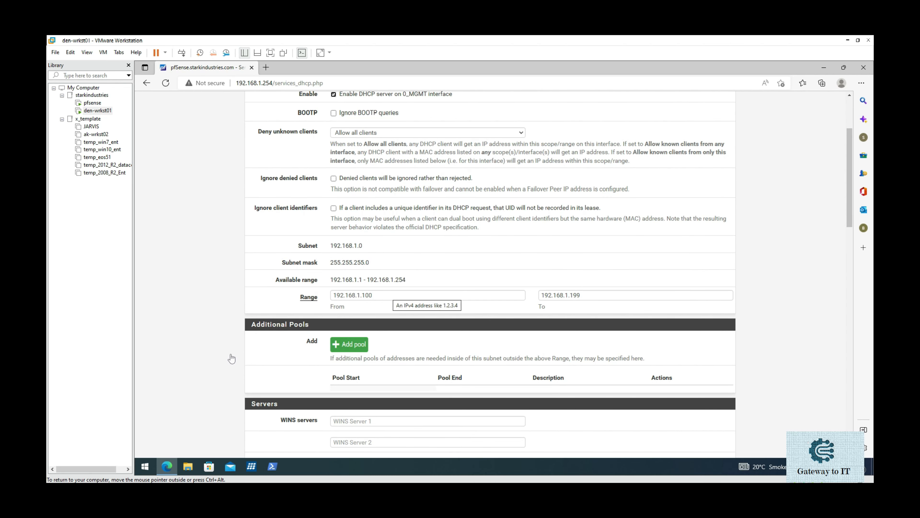
pyautogui.click(389, 294)
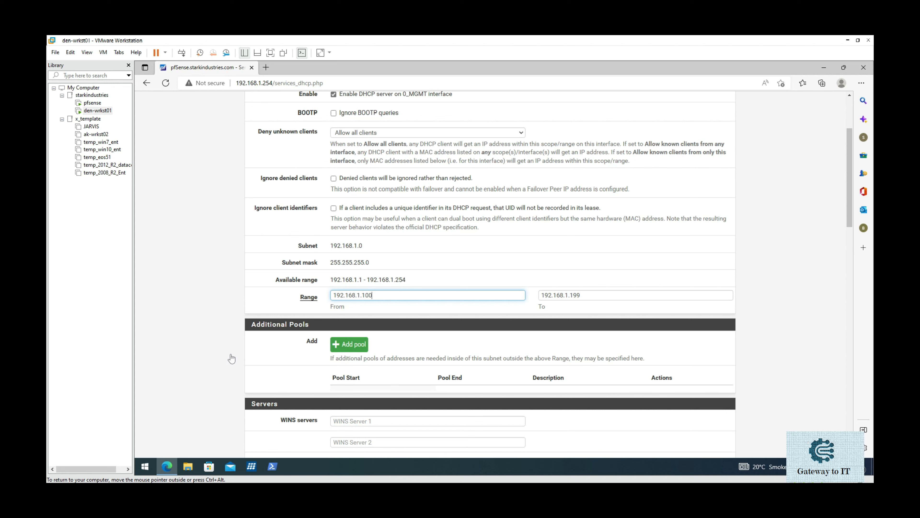
pyautogui.press('BackSpace')
pyautogui.press('BackSpace')
pyautogui.press('BackSpace')
pyautogui.write('40')
pyautogui.click(615, 295)
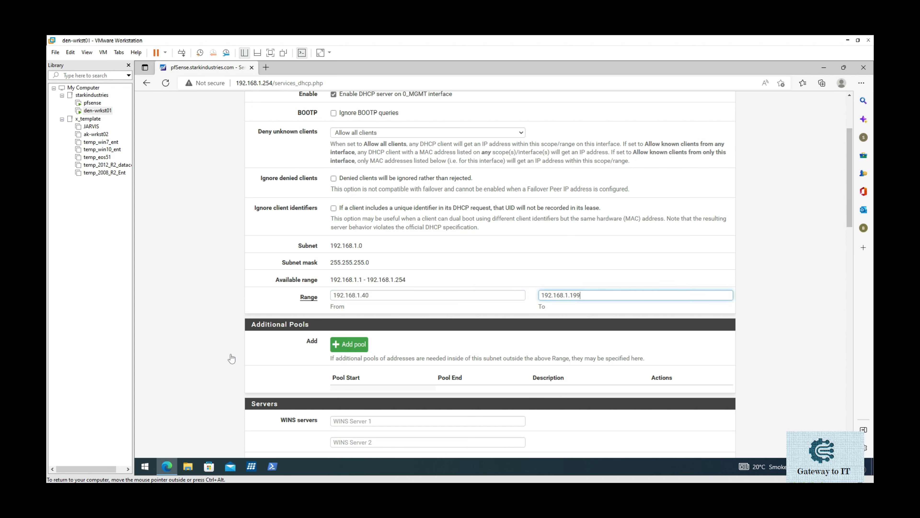
pyautogui.press('BackSpace')
pyautogui.press('BackSpace')
pyautogui.write('240')
pyautogui.scroll(-3, 231, 359)
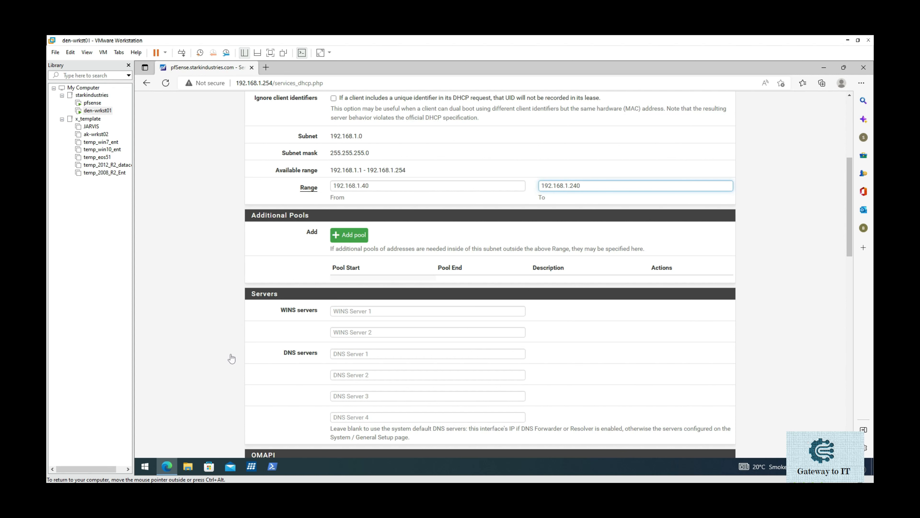
# Step: Enter DHCP DNS servers 192.168.1.5 and 192.168.1.4
pyautogui.scroll(-3, 231, 359)
pyautogui.click(349, 244)
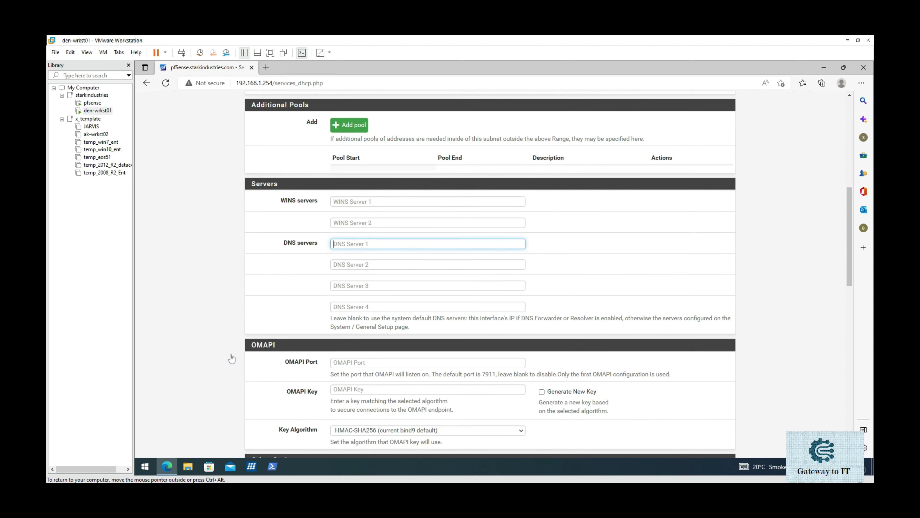
pyautogui.write('192.168.1.5')
pyautogui.scroll(-3, 232, 359)
pyautogui.scroll(2, 232, 359)
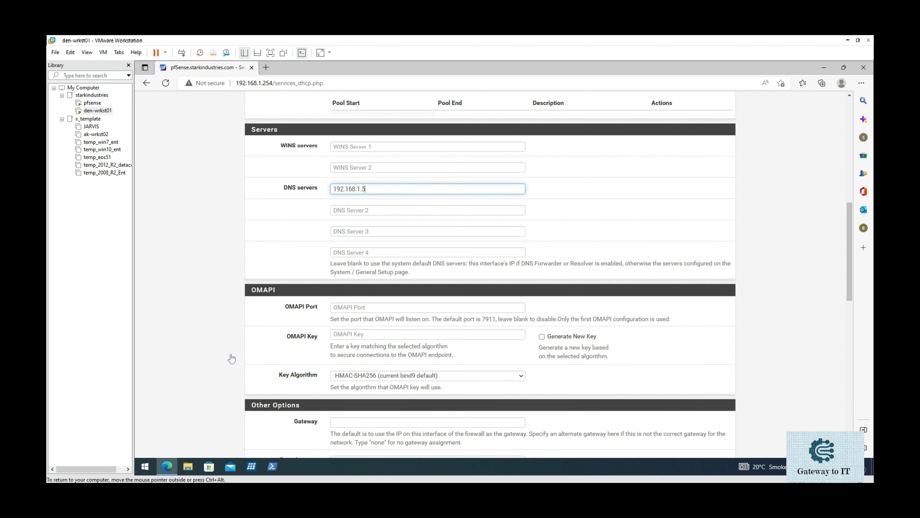
pyautogui.press('Tab')
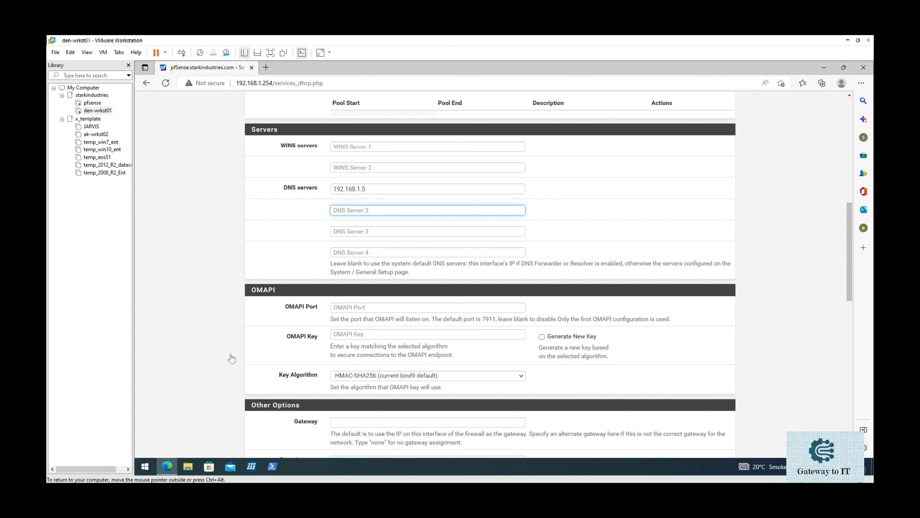
pyautogui.write('192.168.1.4')
pyautogui.scroll(-3, 231, 359)
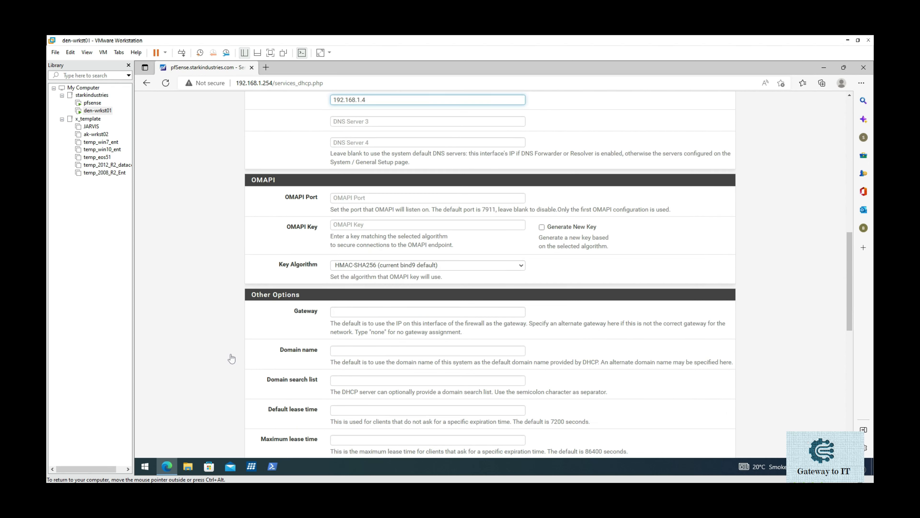
pyautogui.scroll(-2, 231, 359)
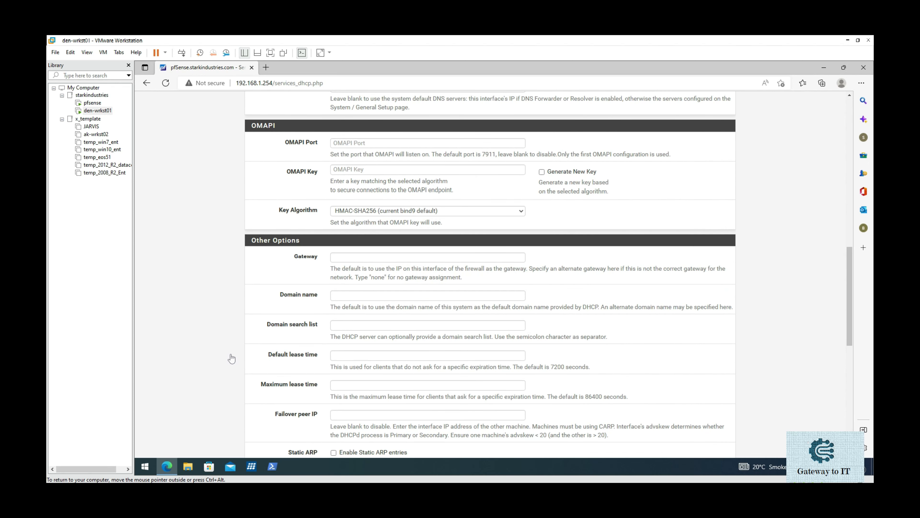
# Step: Set gateway 192.168.1.254 and domain name starkindustries.com from the autofill suggestion
pyautogui.click(344, 257)
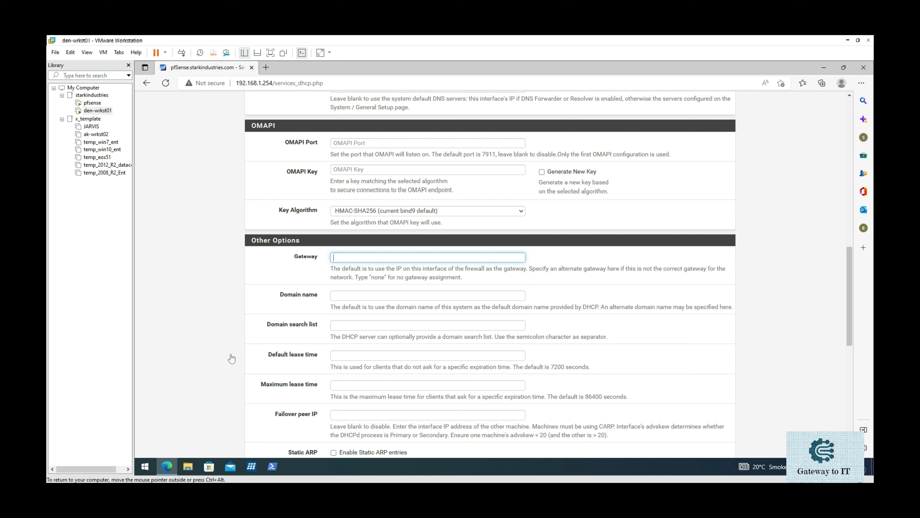
pyautogui.write('192.168.1.254')
pyautogui.press('Tab')
pyautogui.press('Down')
pyautogui.press('Return')
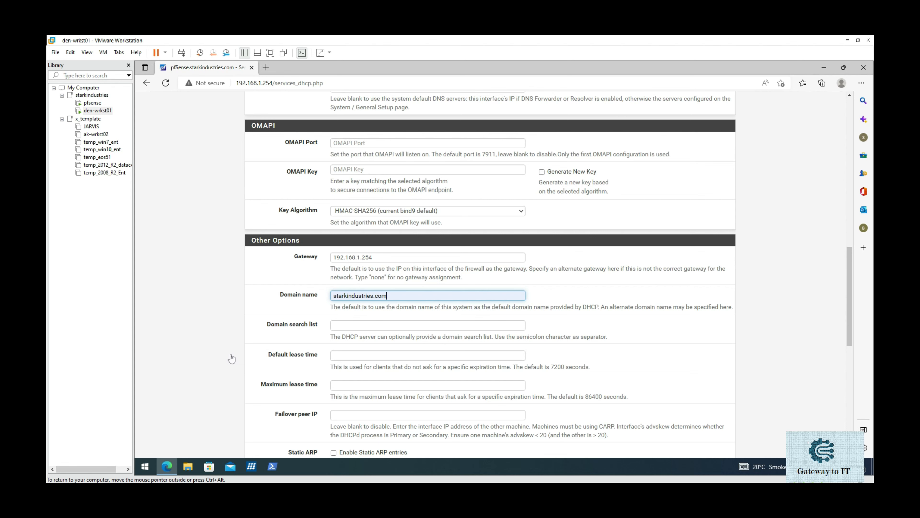
pyautogui.scroll(-6, 231, 358)
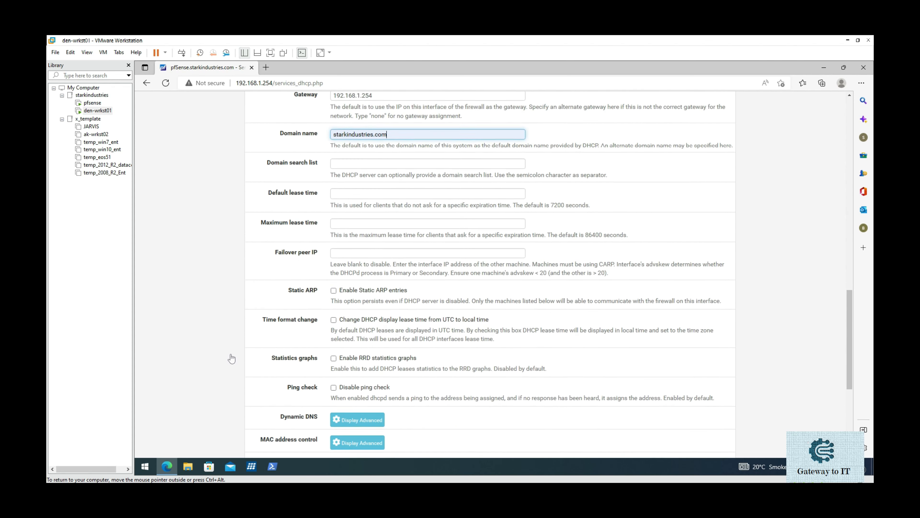
pyautogui.scroll(-5, 231, 358)
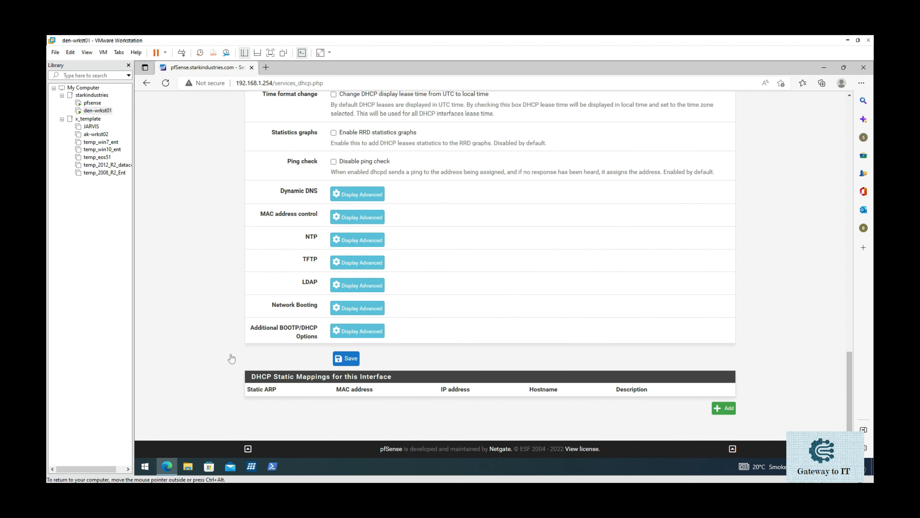
# Step: Save the DHCP server settings, then launch ncpa.cpl on the Windows client
pyautogui.press('Return')
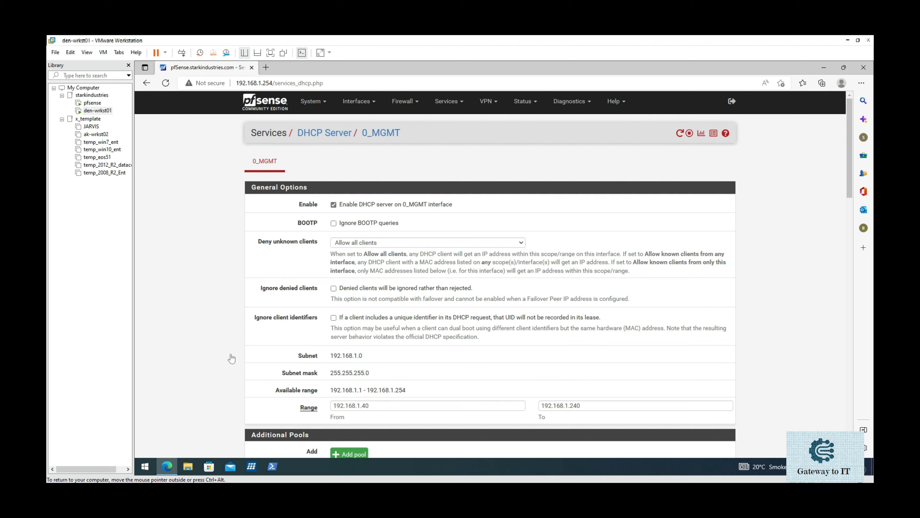
pyautogui.press('super+r')
pyautogui.press('BackSpace')
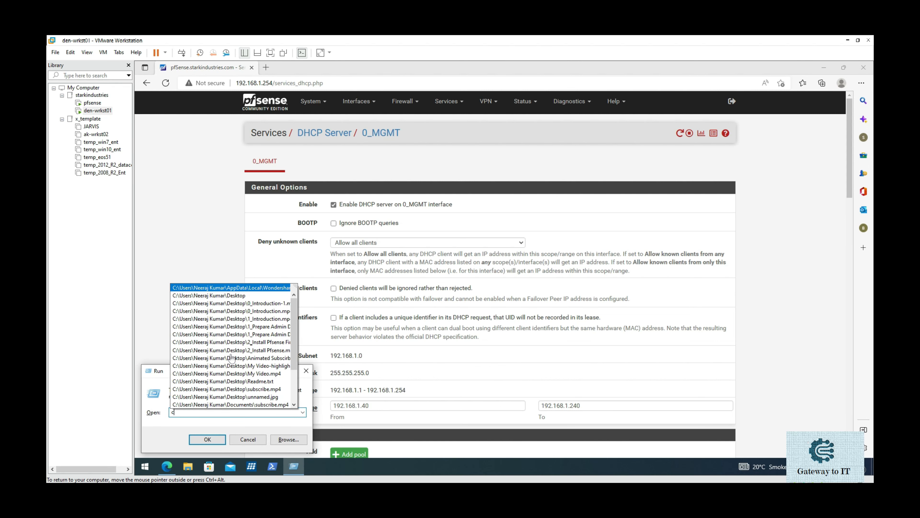
pyautogui.write('ncpa.cpl')
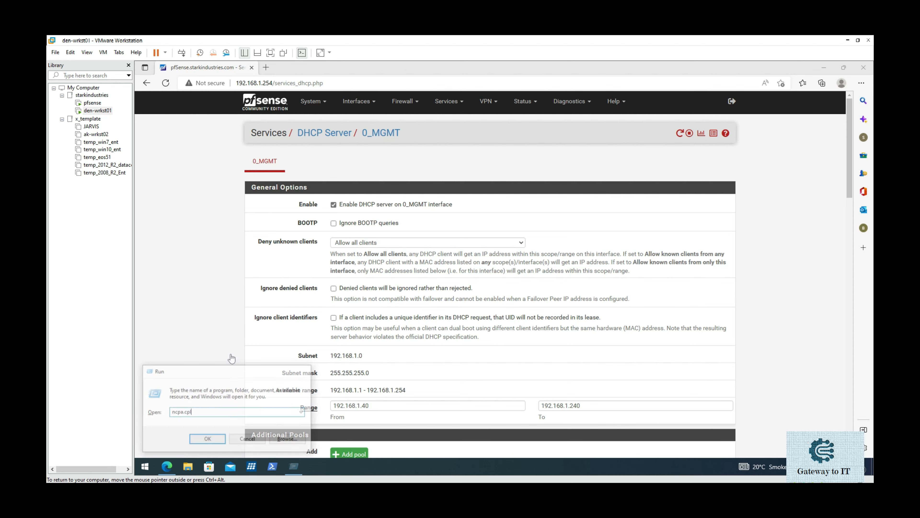
pyautogui.press('Return')
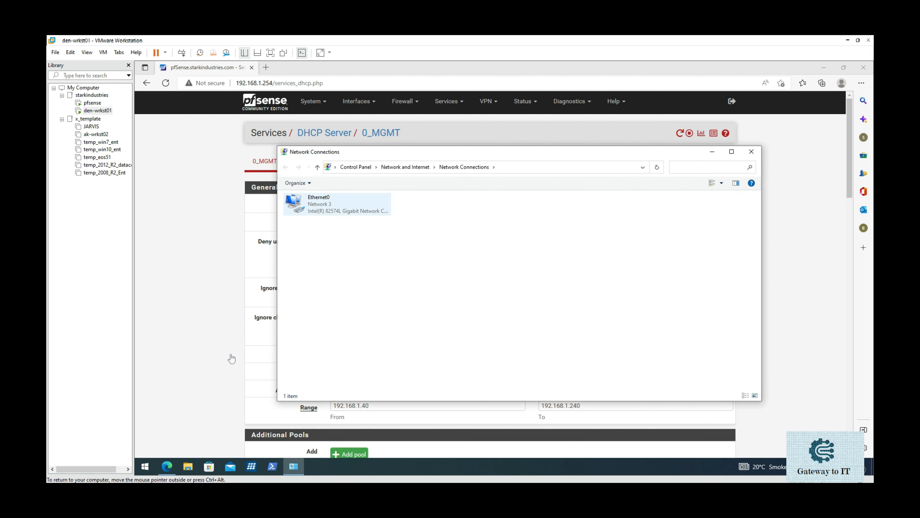
# Step: Switch Ethernet0's TCP/IPv4 to obtain both IP address and DNS servers automatically
pyautogui.click(346, 209)
pyautogui.rightClick(346, 210)
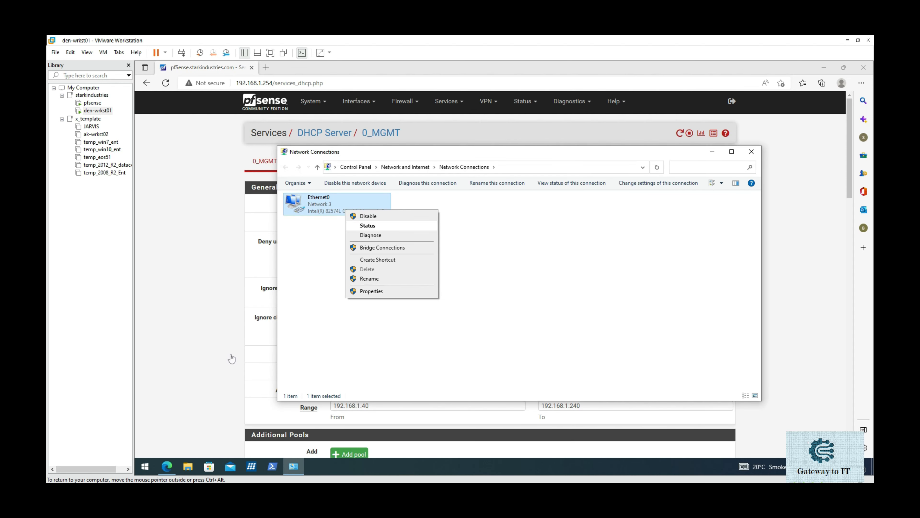
pyautogui.click(372, 290)
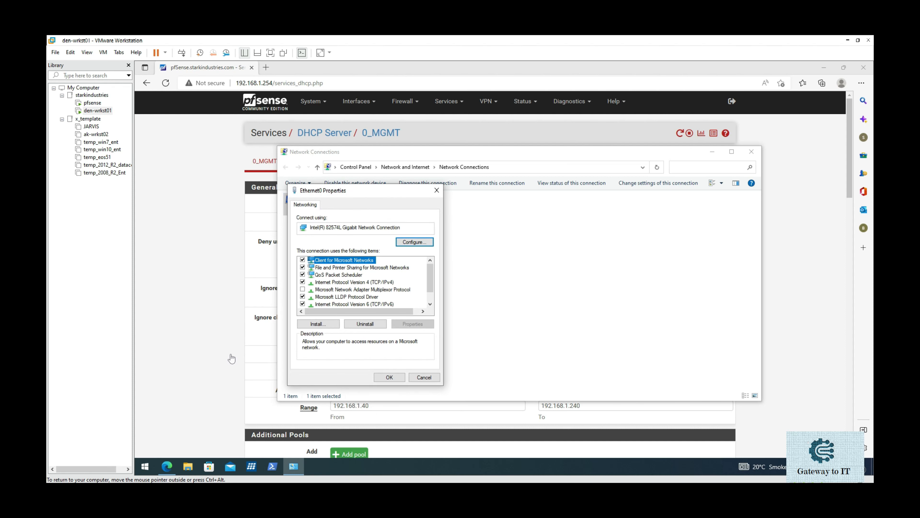
pyautogui.click(354, 282)
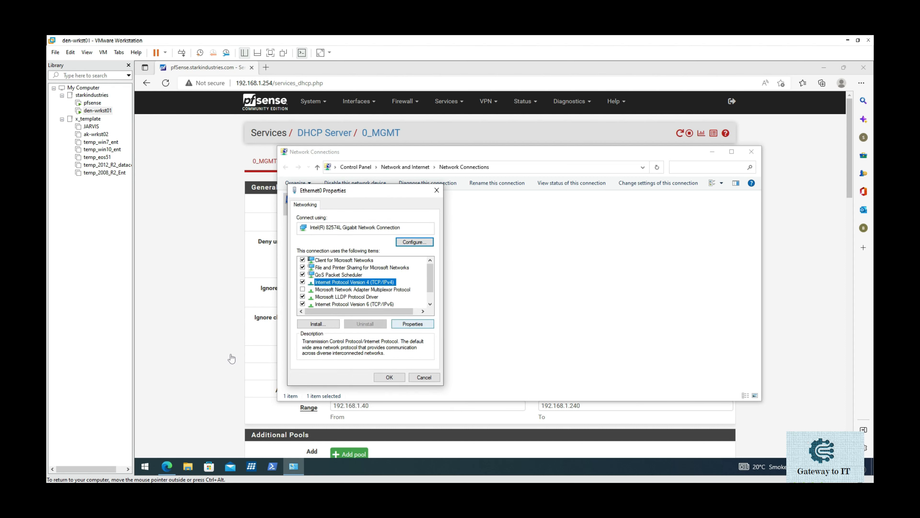
pyautogui.click(412, 323)
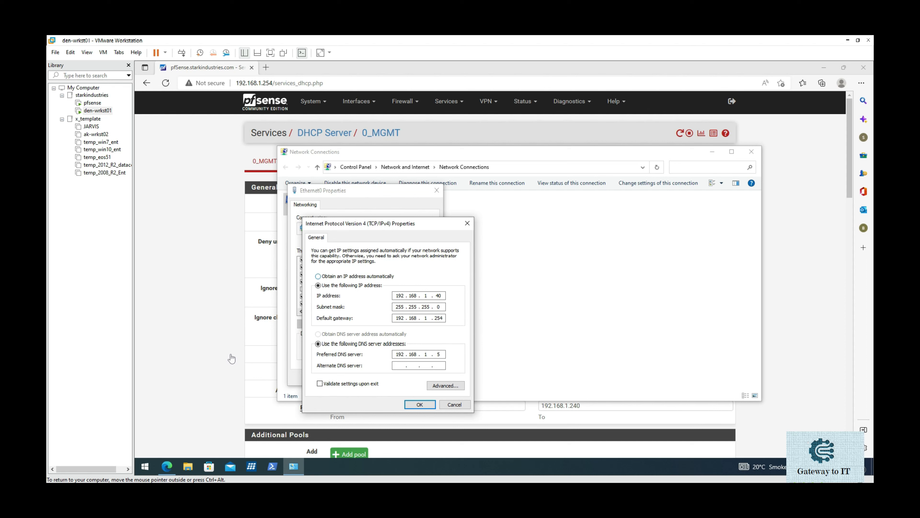
pyautogui.click(318, 275)
pyautogui.click(318, 333)
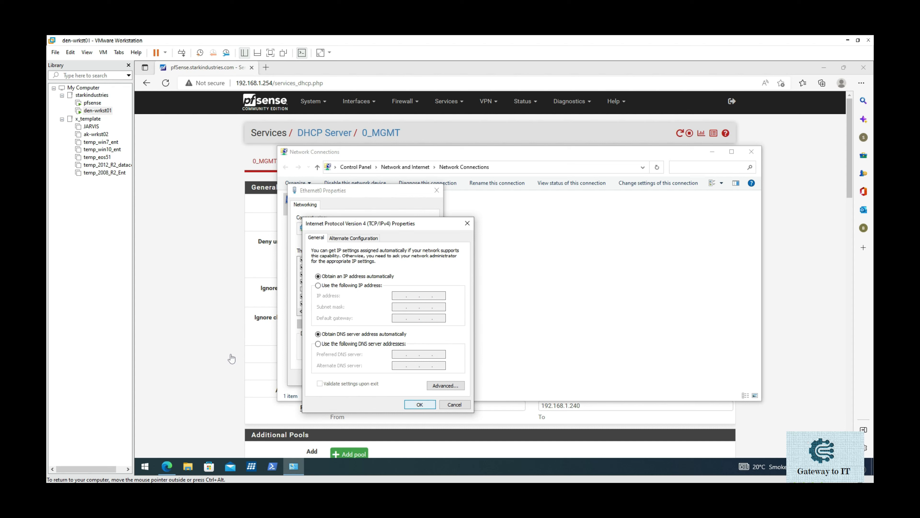
pyautogui.press('Return')
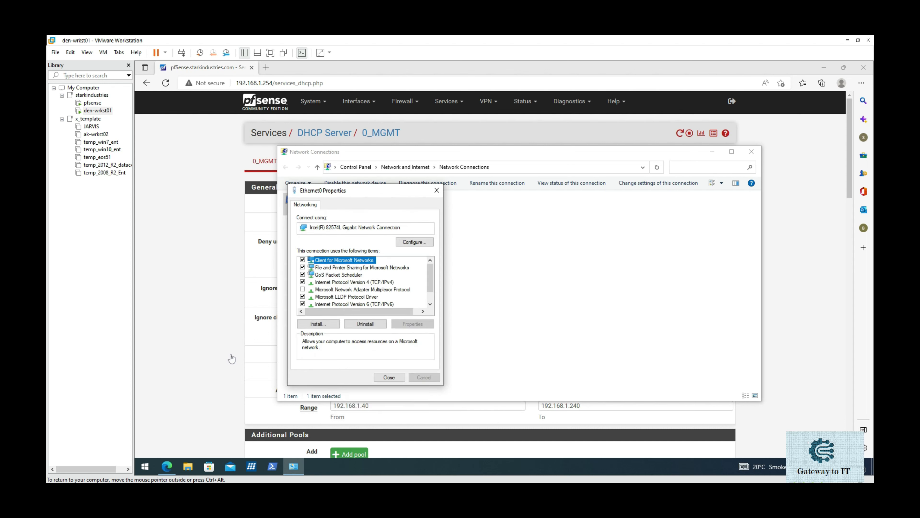
# Step: Close Ethernet0 Properties to apply the changes, then bring up the Run box
pyautogui.press('Return')
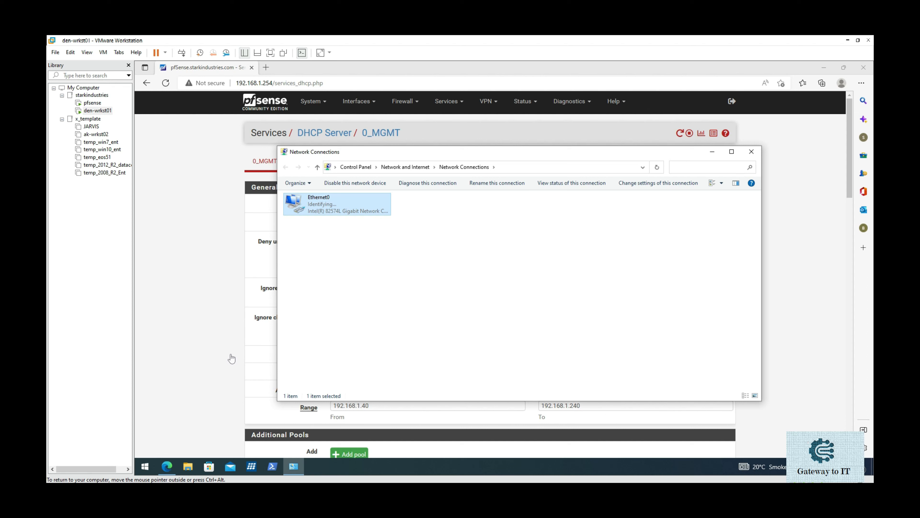
pyautogui.press('super+r')
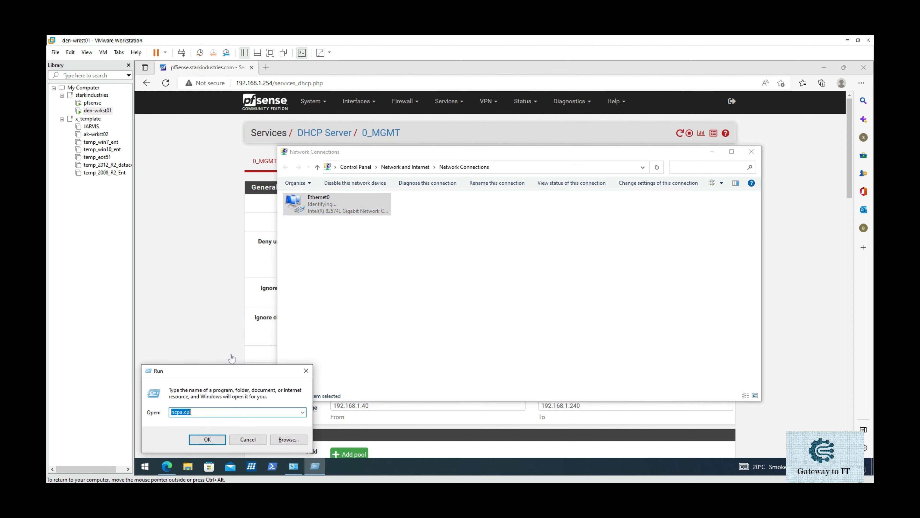
# Step: Open a command prompt and run ipconfig to check the new address
pyautogui.write('cmd')
pyautogui.press('Return')
pyautogui.write('ipconfig')
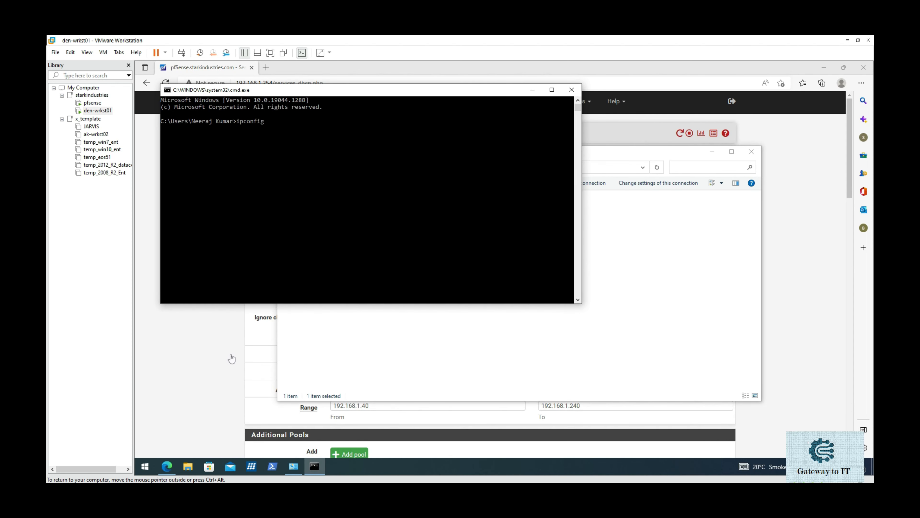
pyautogui.press('Return')
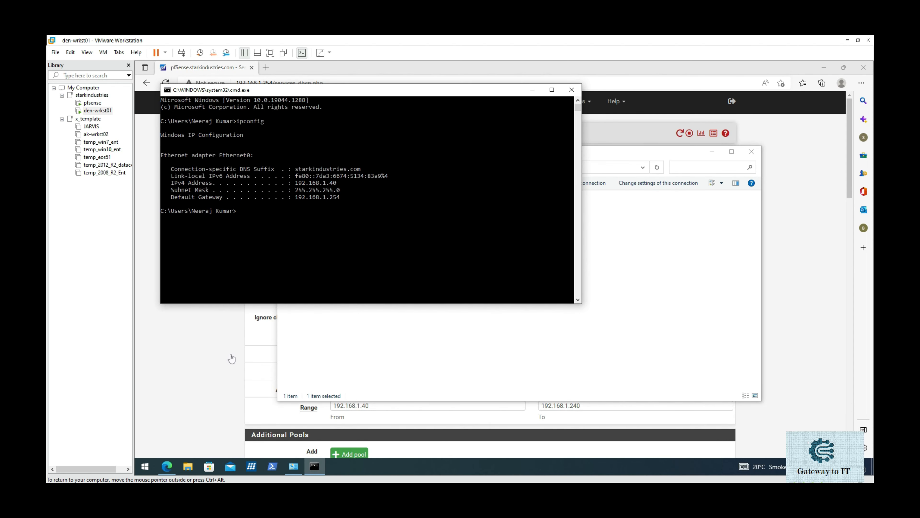
# Step: Clear the console and run ipconfig /all to show the 192.168.1.40 DHCP lease details
pyautogui.write('cd\\')
pyautogui.press('Return')
pyautogui.write('cls')
pyautogui.press('Return')
pyautogui.write('ipconfig /all')
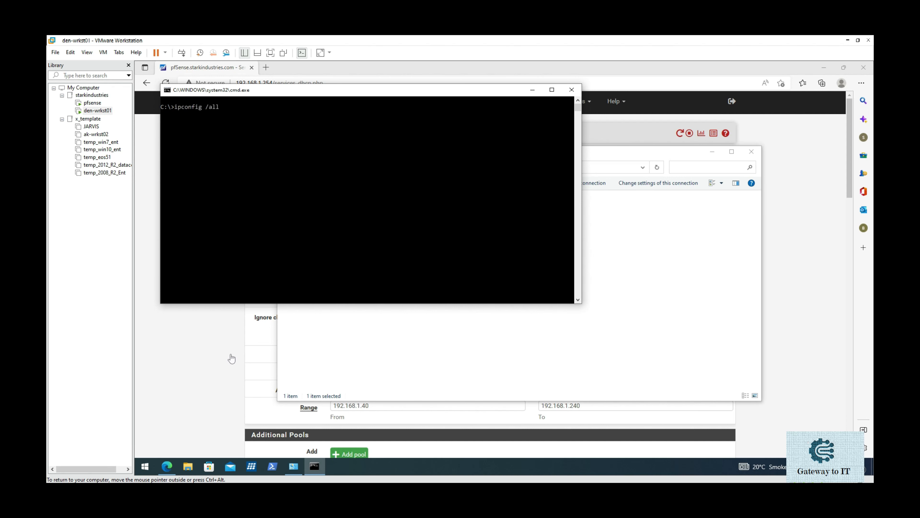
pyautogui.press('Return')
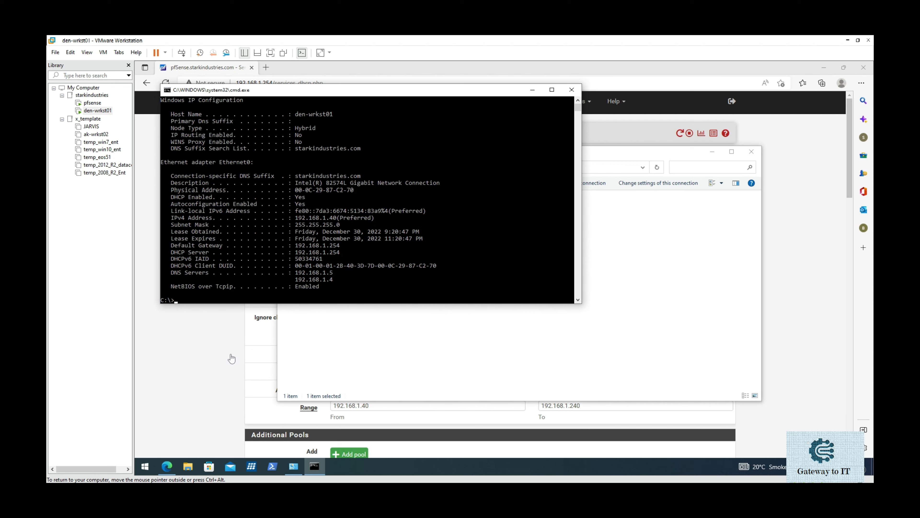
pyautogui.hotkey('ctrl', 'alt')
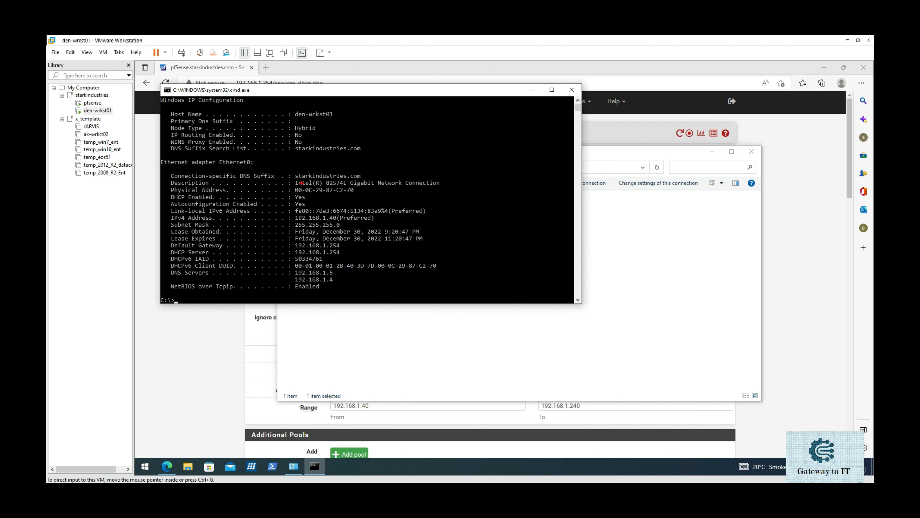
pyautogui.moveTo(294, 179); pyautogui.dragTo(351, 178)
pyautogui.moveTo(295, 222); pyautogui.dragTo(336, 220)
pyautogui.moveTo(296, 249); pyautogui.dragTo(323, 248)
pyautogui.moveTo(168, 256); pyautogui.dragTo(212, 254)
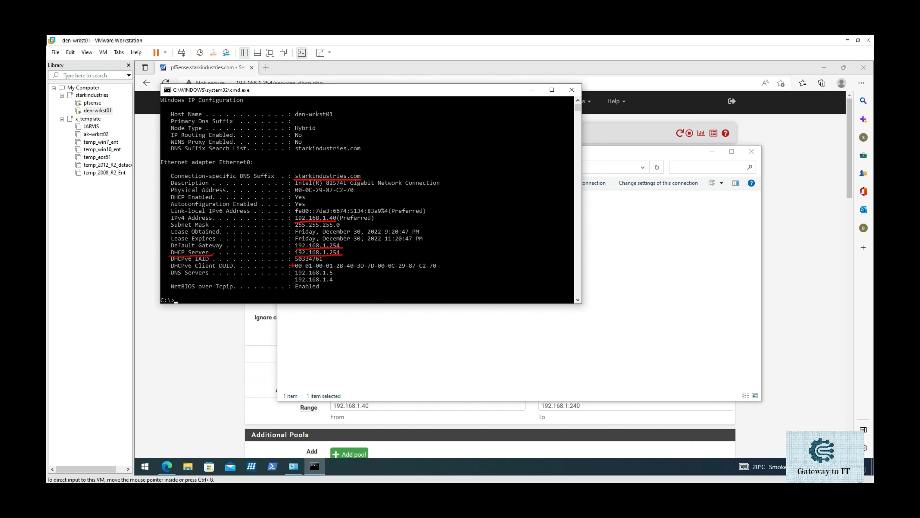
pyautogui.moveTo(292, 265)
pyautogui.mouseDown()
pyautogui.moveTo(291, 278)
pyautogui.moveTo(316, 288)
pyautogui.moveTo(342, 278)
pyautogui.moveTo(322, 260)
pyautogui.moveTo(291, 266)
pyautogui.mouseUp()
pyautogui.press('Escape')
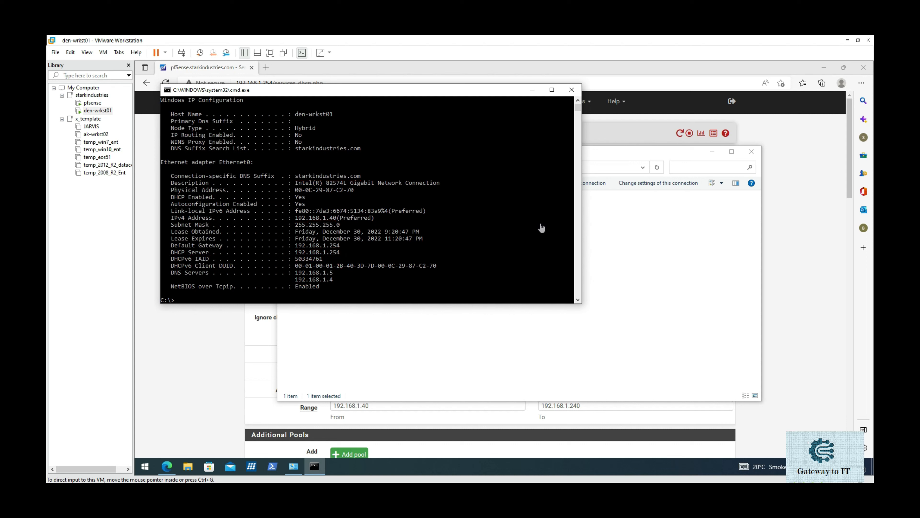